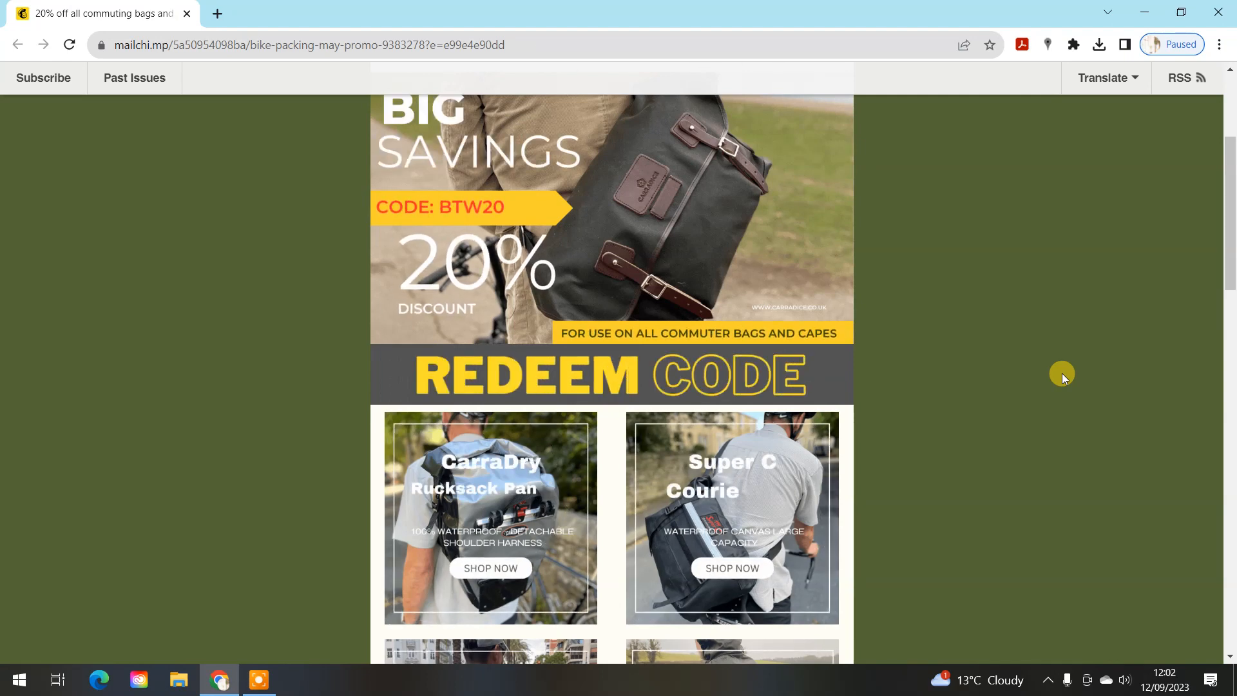
Look through the bike bag promo email from its discount banner down through the product image grid.
{"action": "scroll", "coordinate": [1061, 373], "scroll_direction": "down", "scroll_amount": 5}
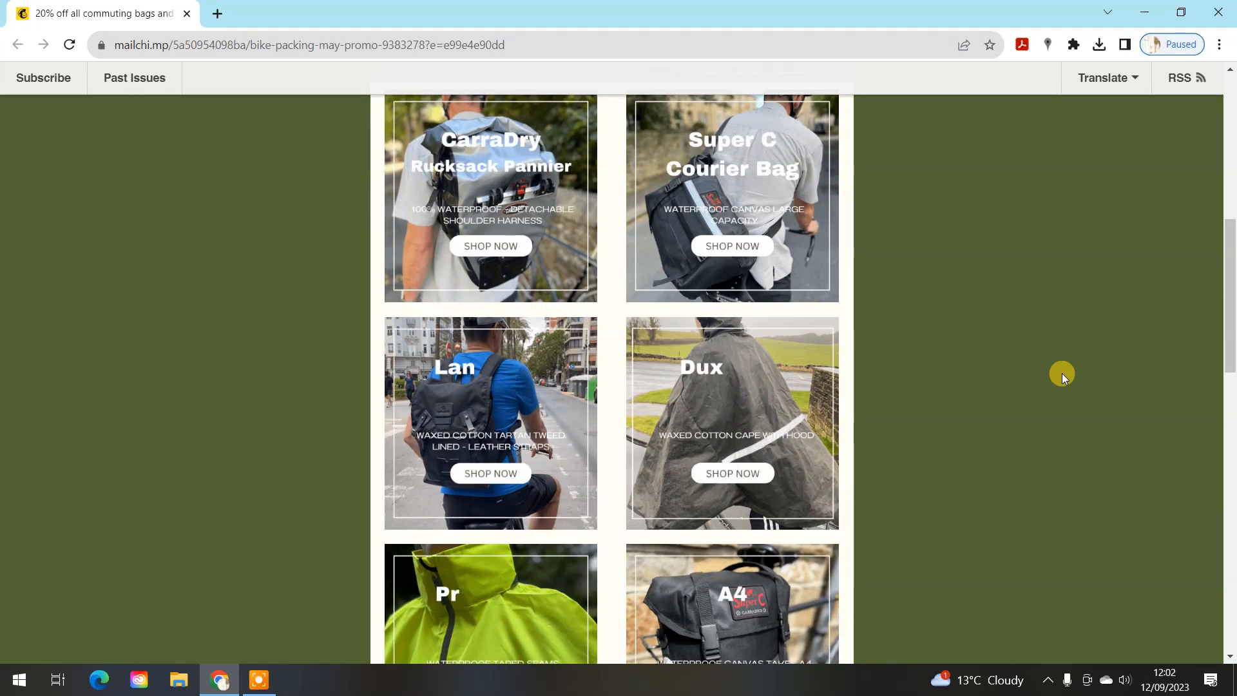
{"action": "scroll", "coordinate": [1062, 373], "scroll_direction": "down", "scroll_amount": 10}
{"action": "scroll", "coordinate": [1061, 373], "scroll_direction": "down", "scroll_amount": 4}
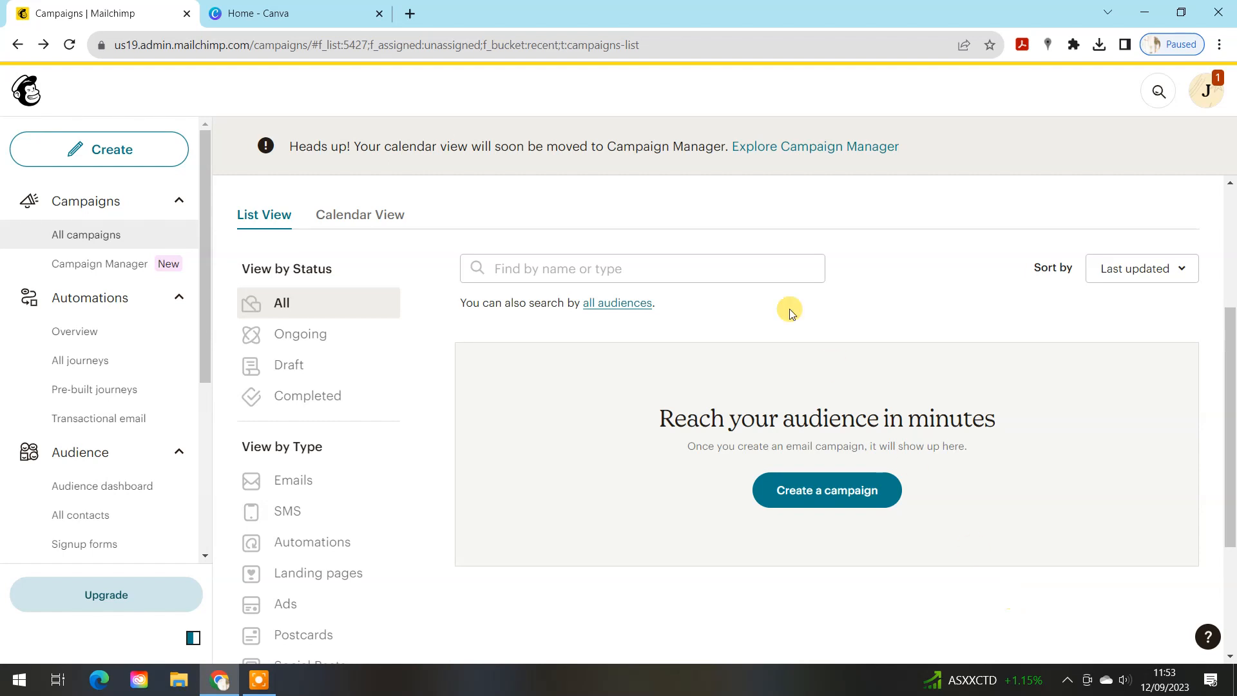
Create a new email campaign in Mailchimp from the empty campaigns list.
{"action": "left_click", "coordinate": [303, 13]}
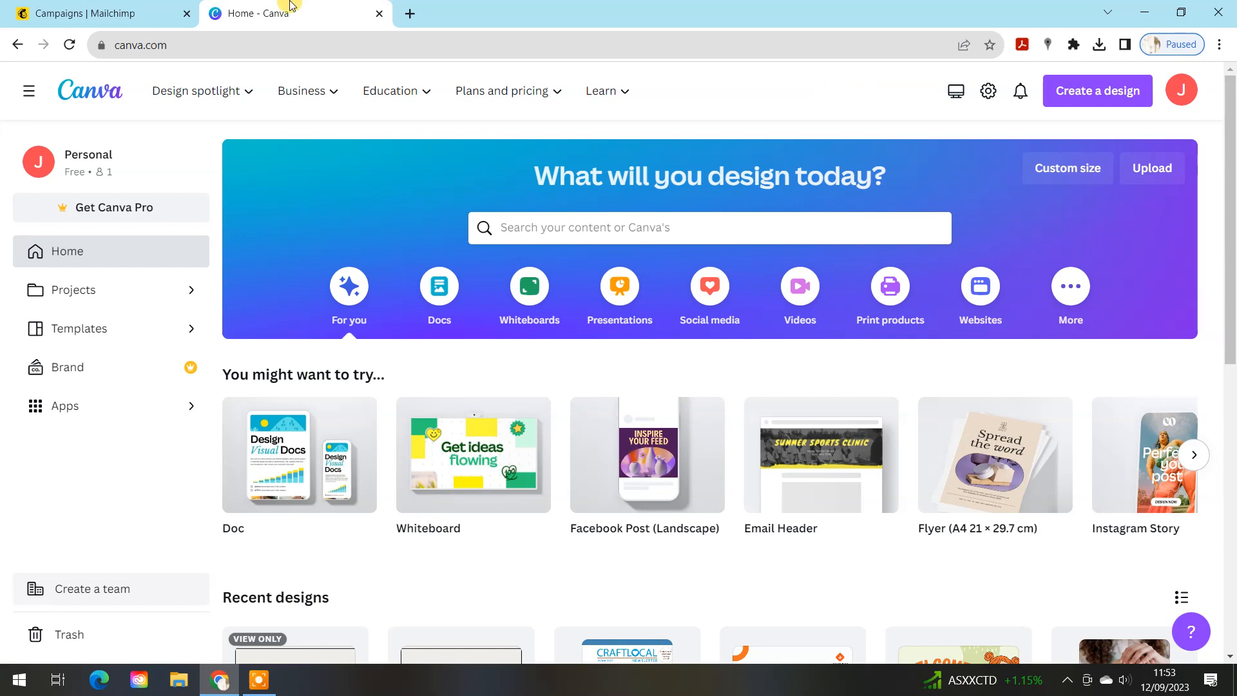
{"action": "left_click", "coordinate": [126, 15]}
{"action": "left_click", "coordinate": [802, 490]}
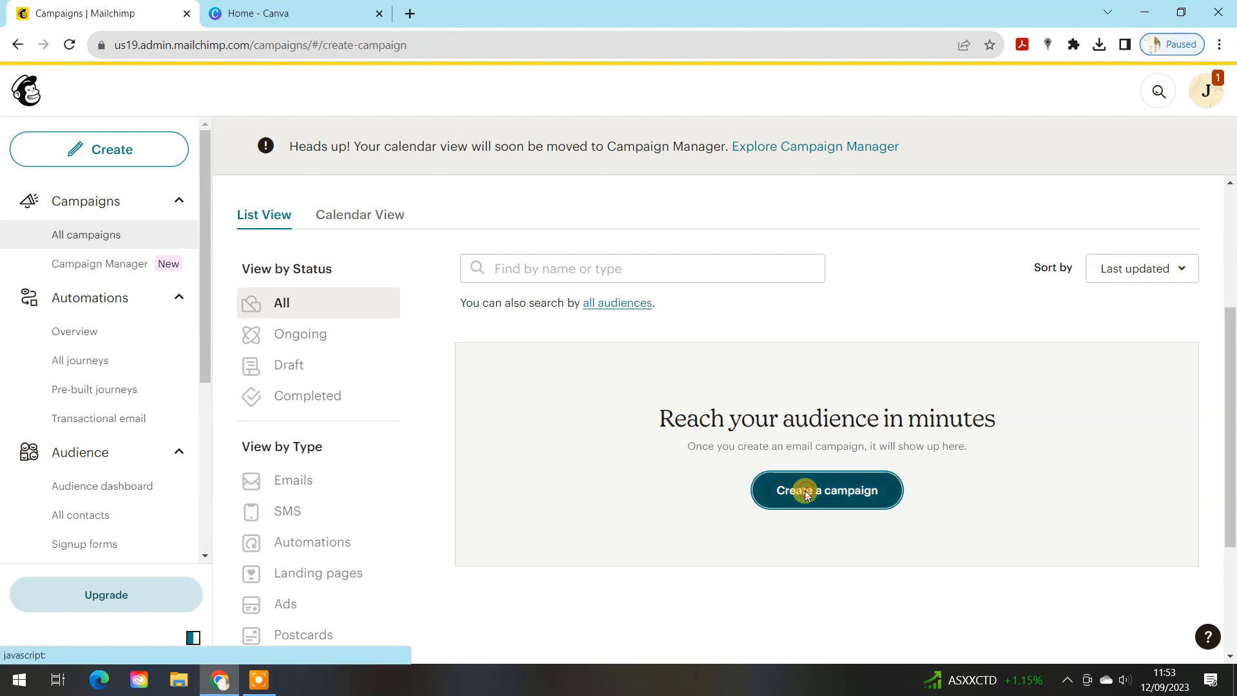
{"action": "left_click", "coordinate": [524, 598]}
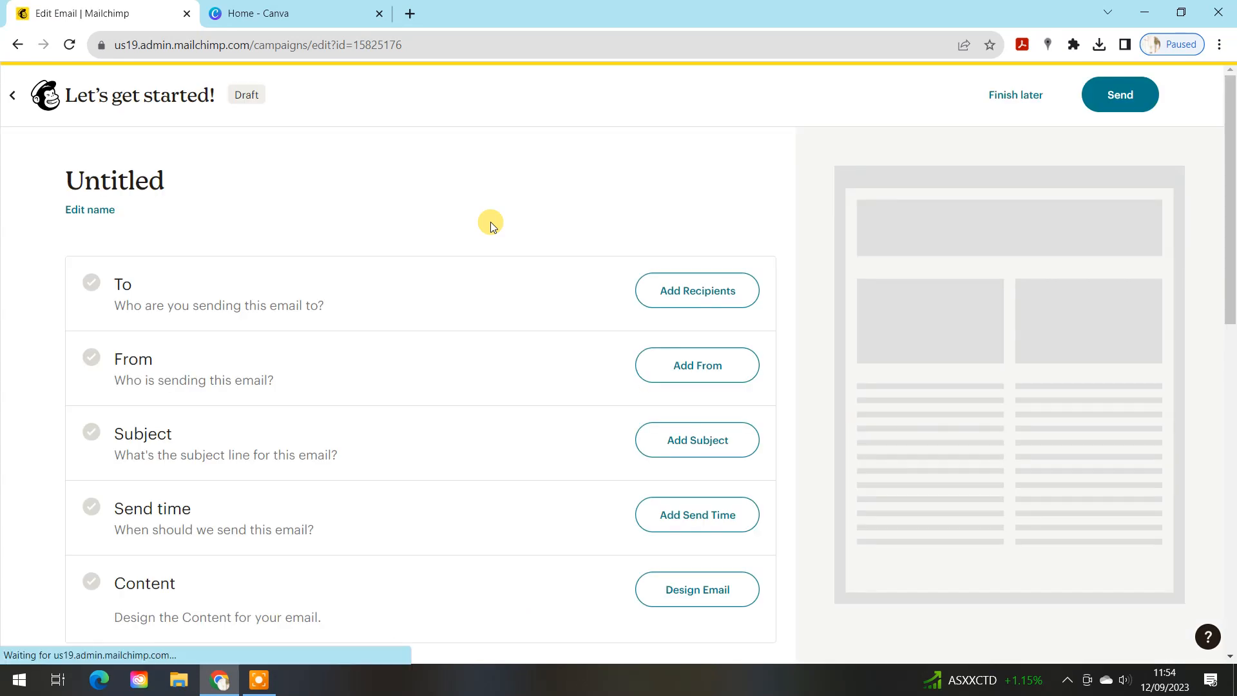
Set the campaign's recipients to all subscribers in the consulting audience and save.
{"action": "left_click", "coordinate": [709, 296]}
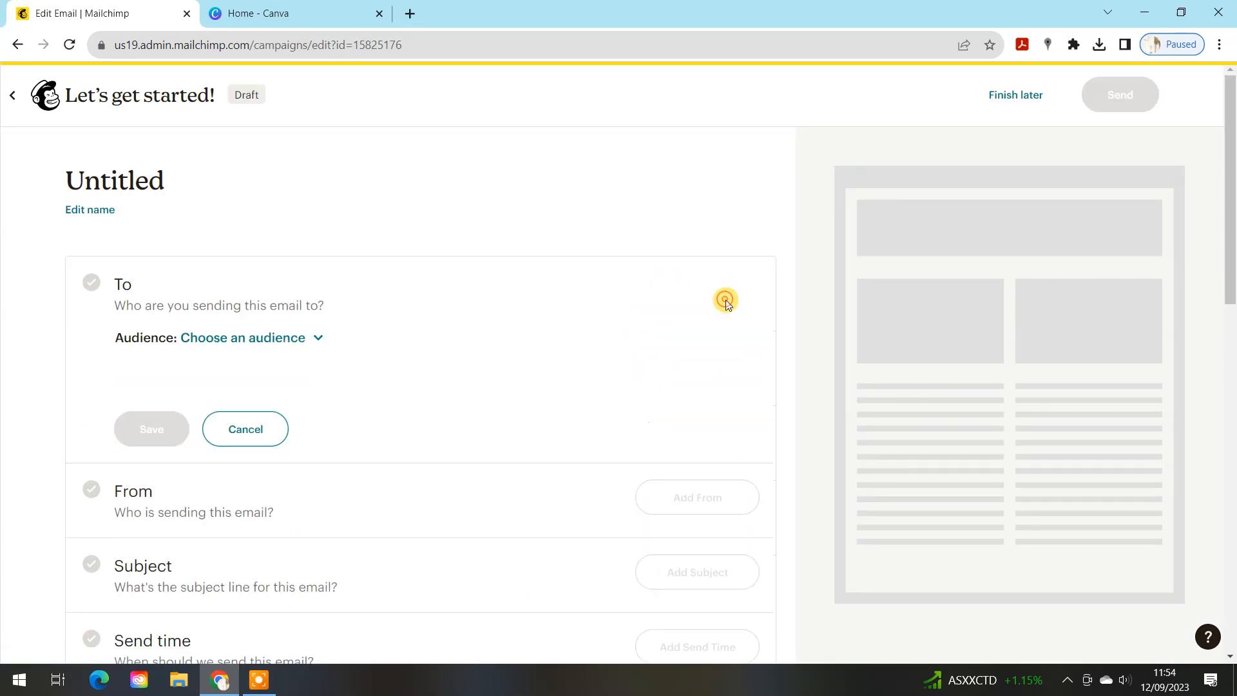
{"action": "left_click", "coordinate": [237, 344]}
{"action": "left_click", "coordinate": [205, 417]}
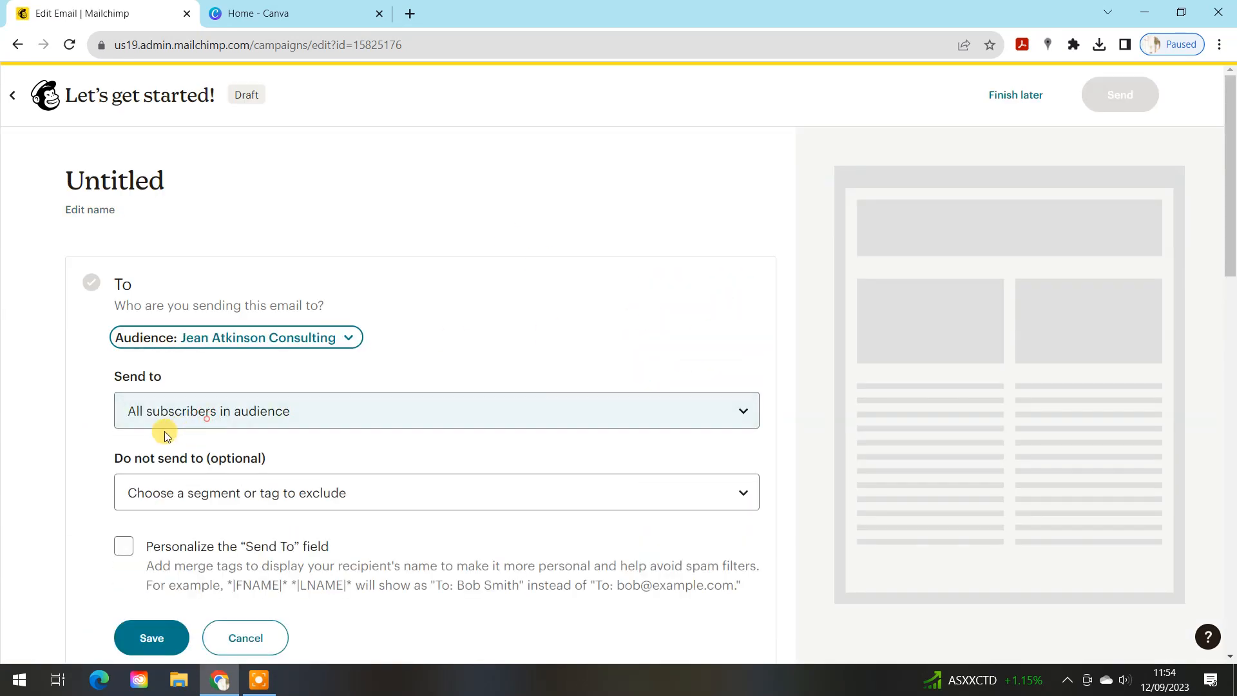
{"action": "left_click", "coordinate": [169, 634]}
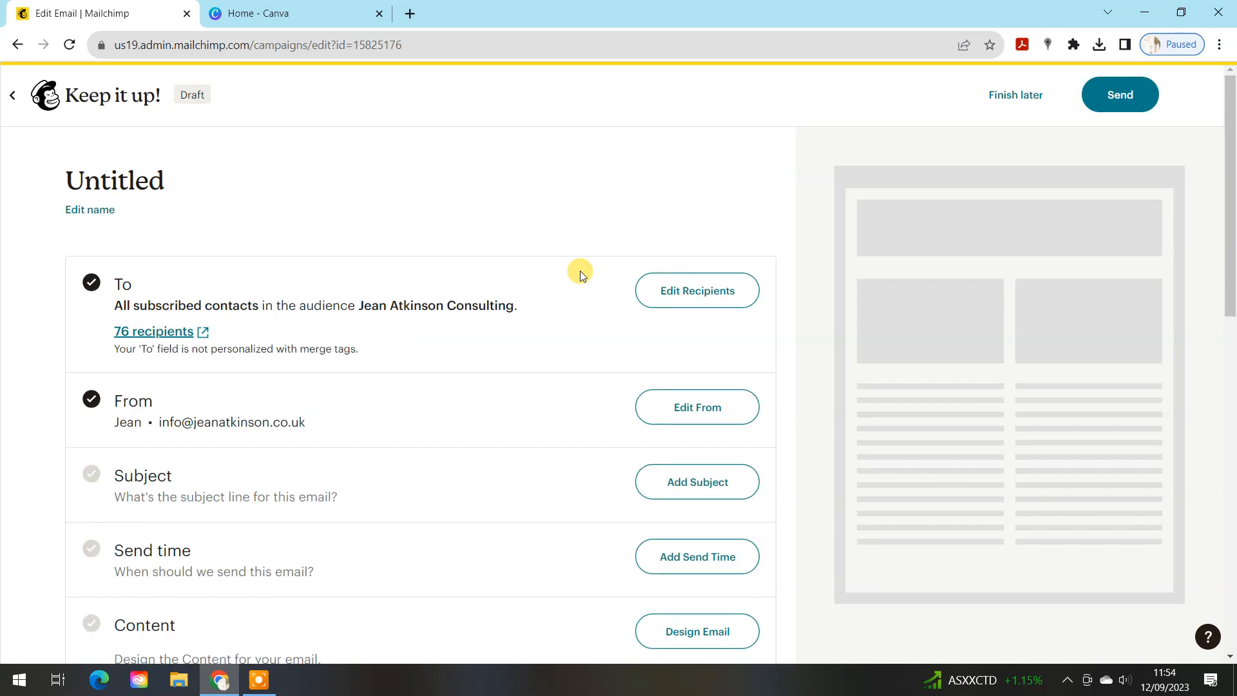
Set the email's subject to "test" and its preview text to "test 123", and save.
{"action": "left_click", "coordinate": [667, 491]}
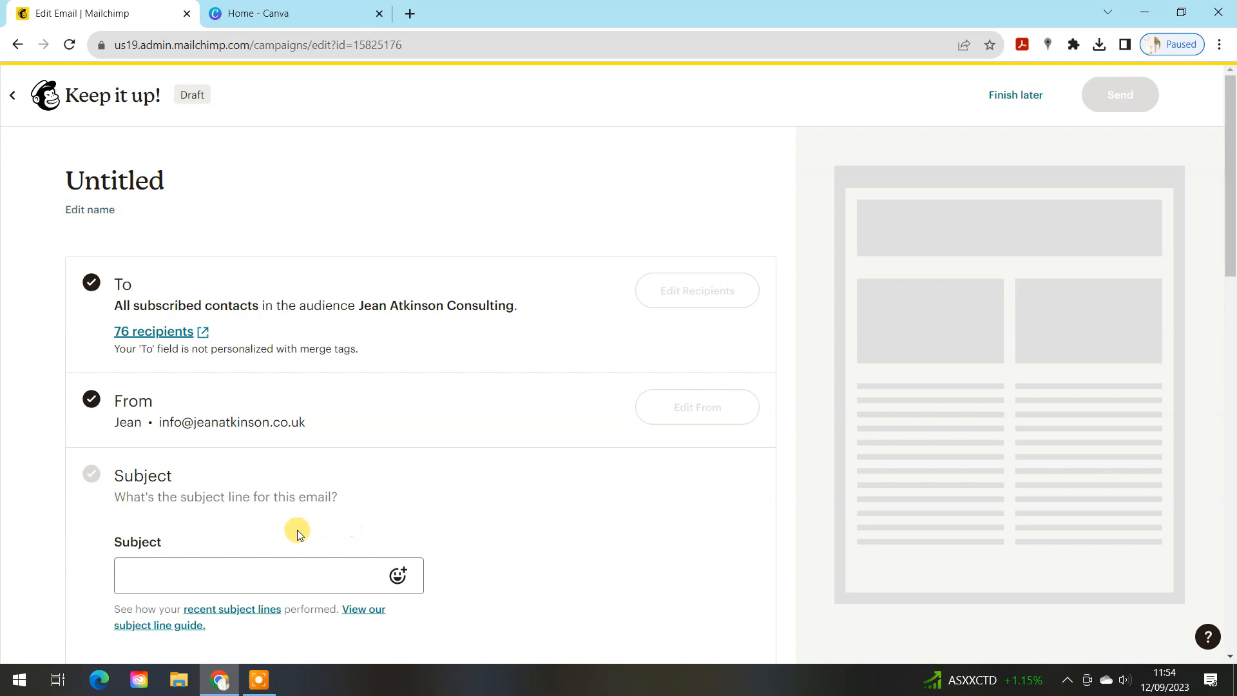
{"action": "left_click", "coordinate": [278, 567]}
{"action": "type", "text": "tes"}
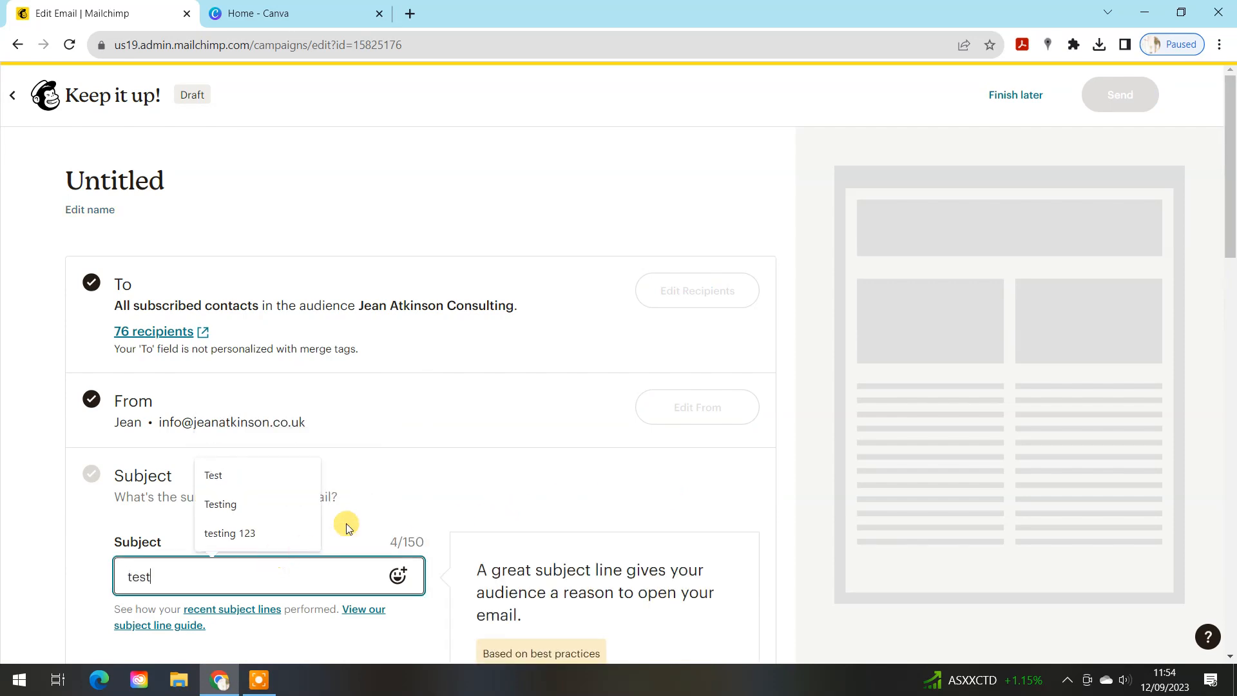
{"action": "type", "text": "t"}
{"action": "scroll", "coordinate": [500, 394], "scroll_direction": "down", "scroll_amount": 4}
{"action": "left_click", "coordinate": [154, 458]}
{"action": "type", "text": "t"}
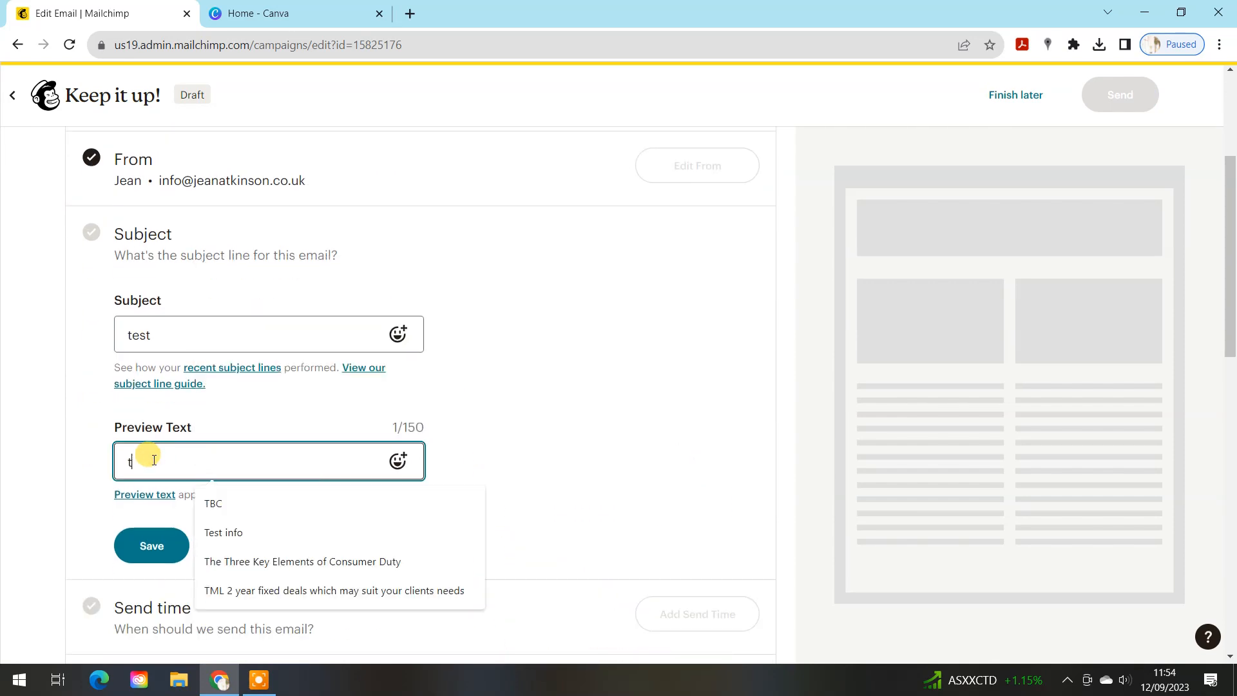
{"action": "type", "text": "est 123"}
{"action": "left_click", "coordinate": [144, 536]}
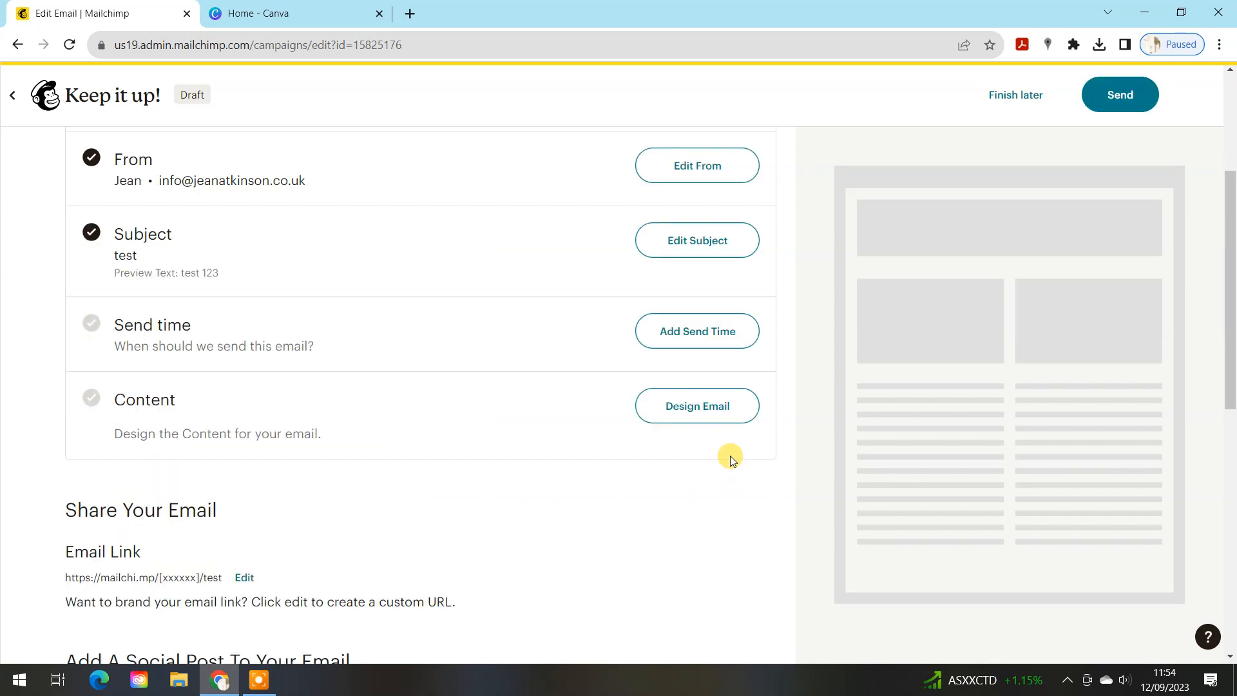
Start the email's design from the basic 1 Column layout and delete its logo block.
{"action": "left_click", "coordinate": [701, 418]}
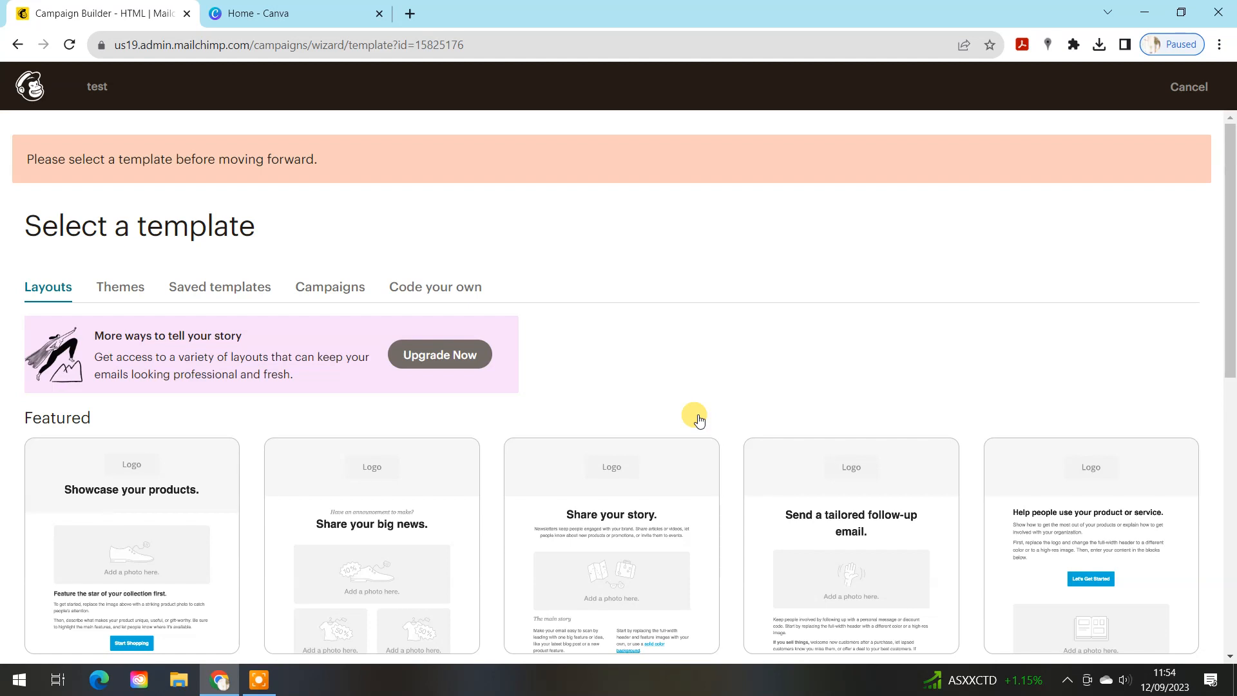
{"action": "scroll", "coordinate": [699, 421], "scroll_direction": "down", "scroll_amount": 8}
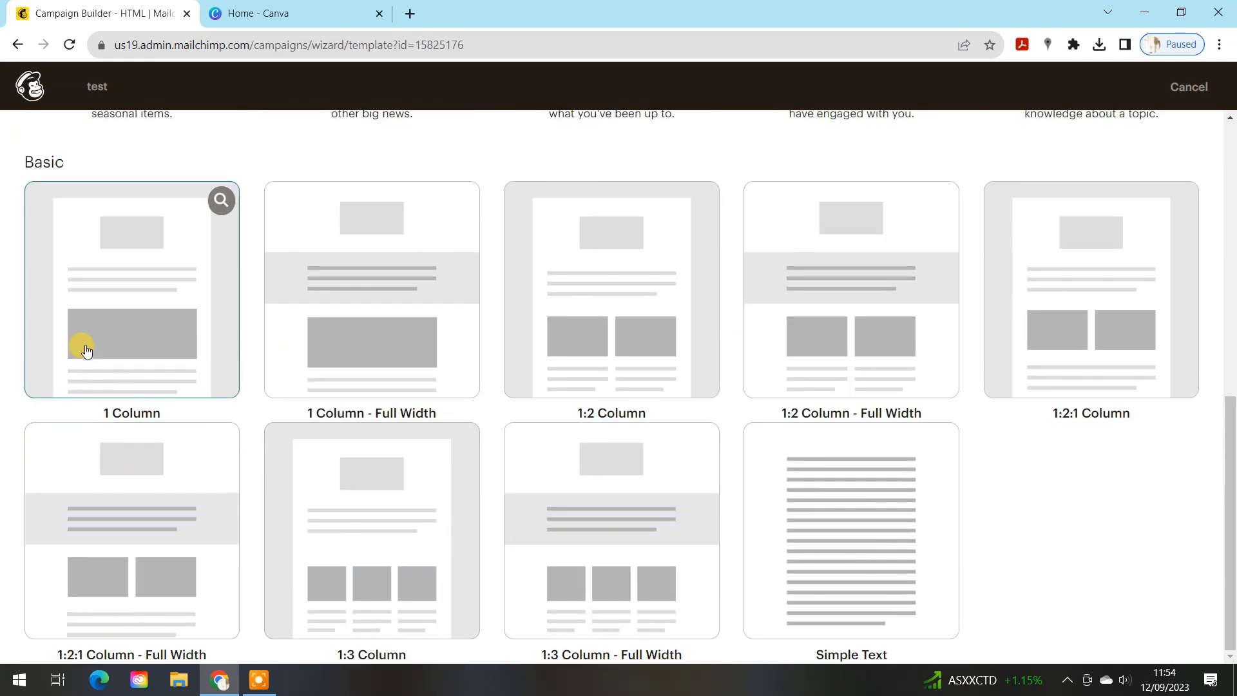
{"action": "left_click", "coordinate": [86, 348]}
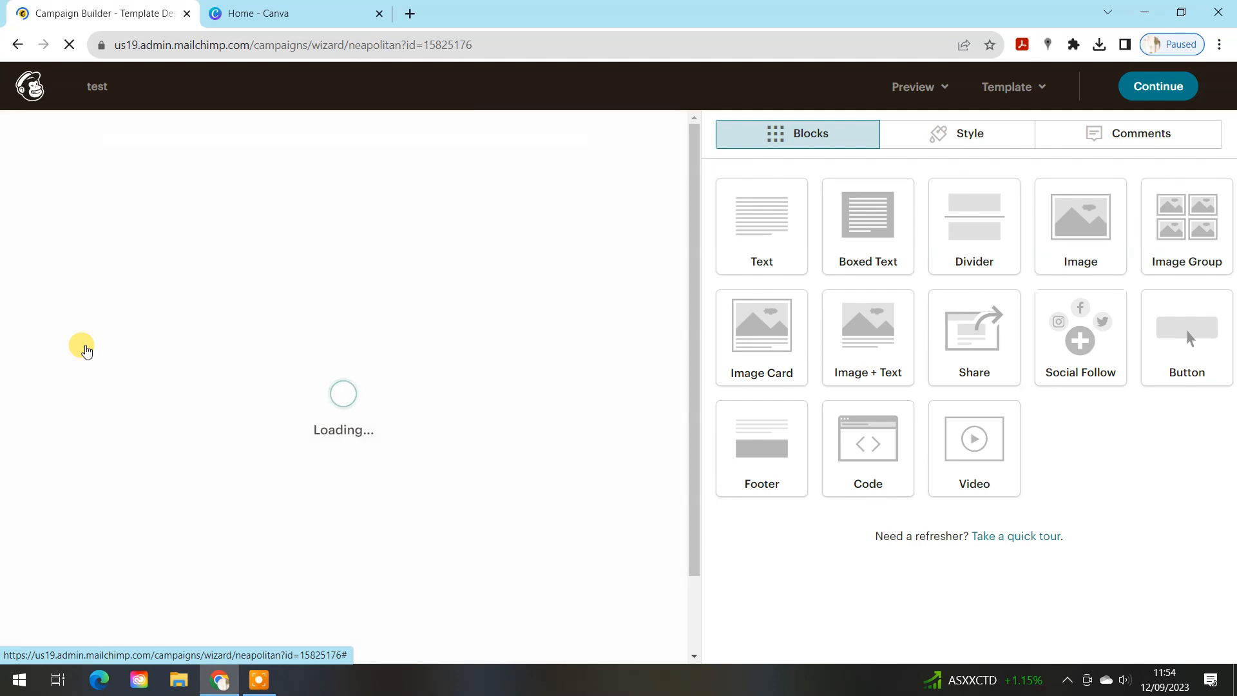
{"action": "left_click", "coordinate": [561, 193]}
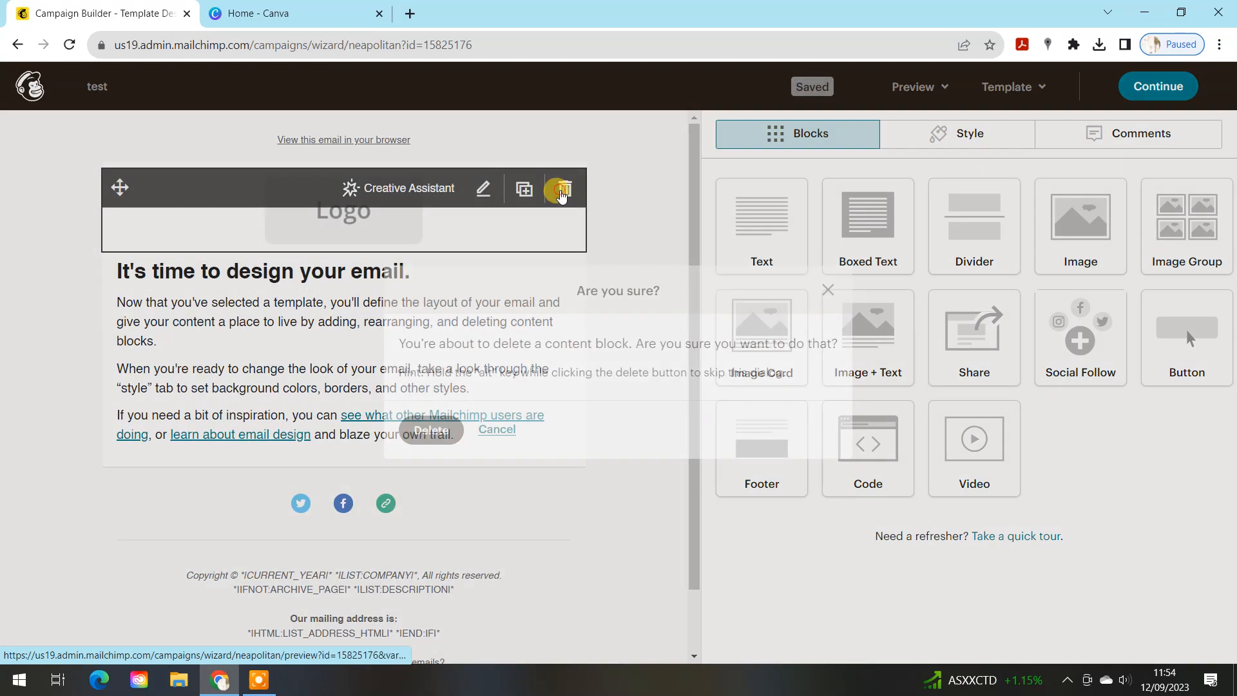
{"action": "left_click", "coordinate": [418, 428]}
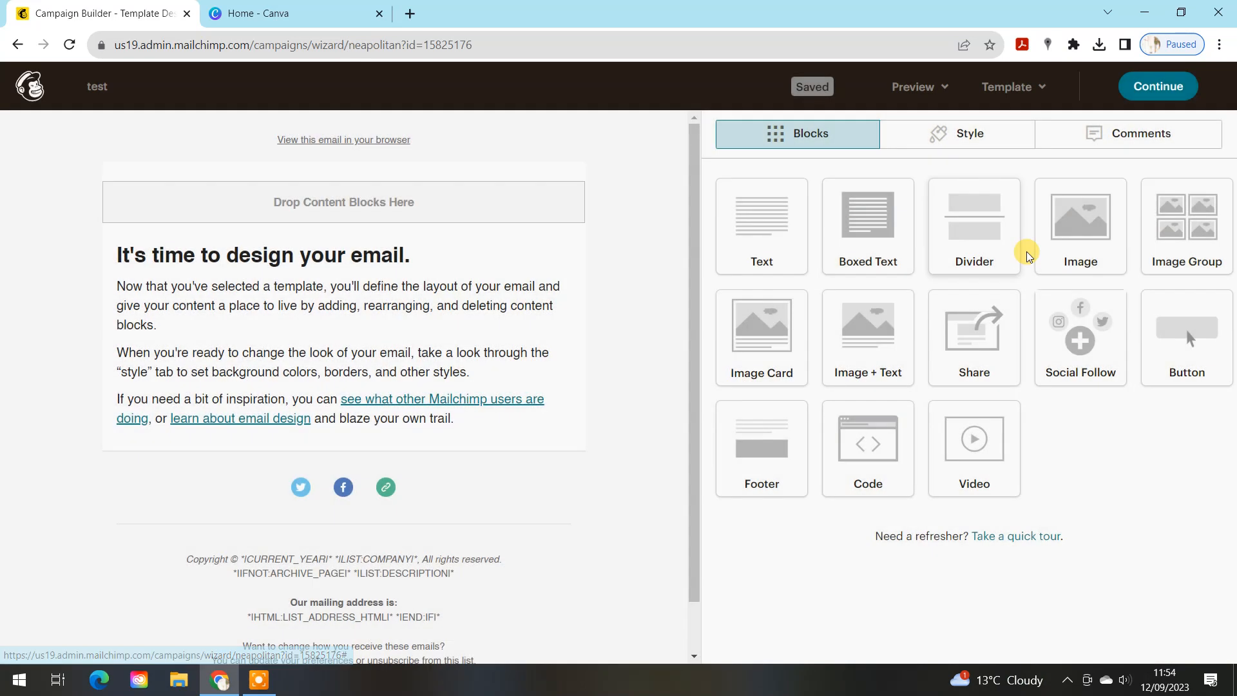
Add an Image block spanning the email's full width above the text, with a two-image Image Group block beneath it.
{"action": "left_click_drag", "start_coordinate": [1034, 248], "coordinate": [343, 203]}
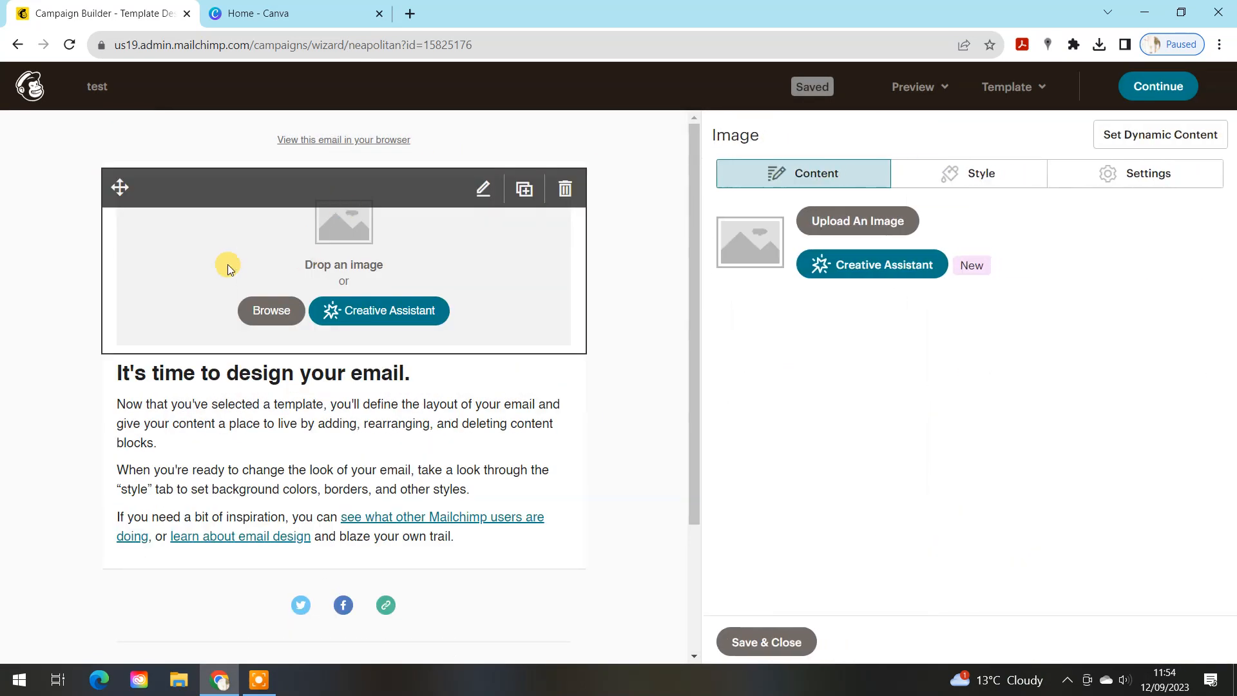
{"action": "left_click", "coordinate": [1132, 170]}
{"action": "left_click", "coordinate": [725, 353]}
{"action": "left_click", "coordinate": [758, 647]}
{"action": "left_click_drag", "start_coordinate": [1175, 235], "coordinate": [564, 431]}
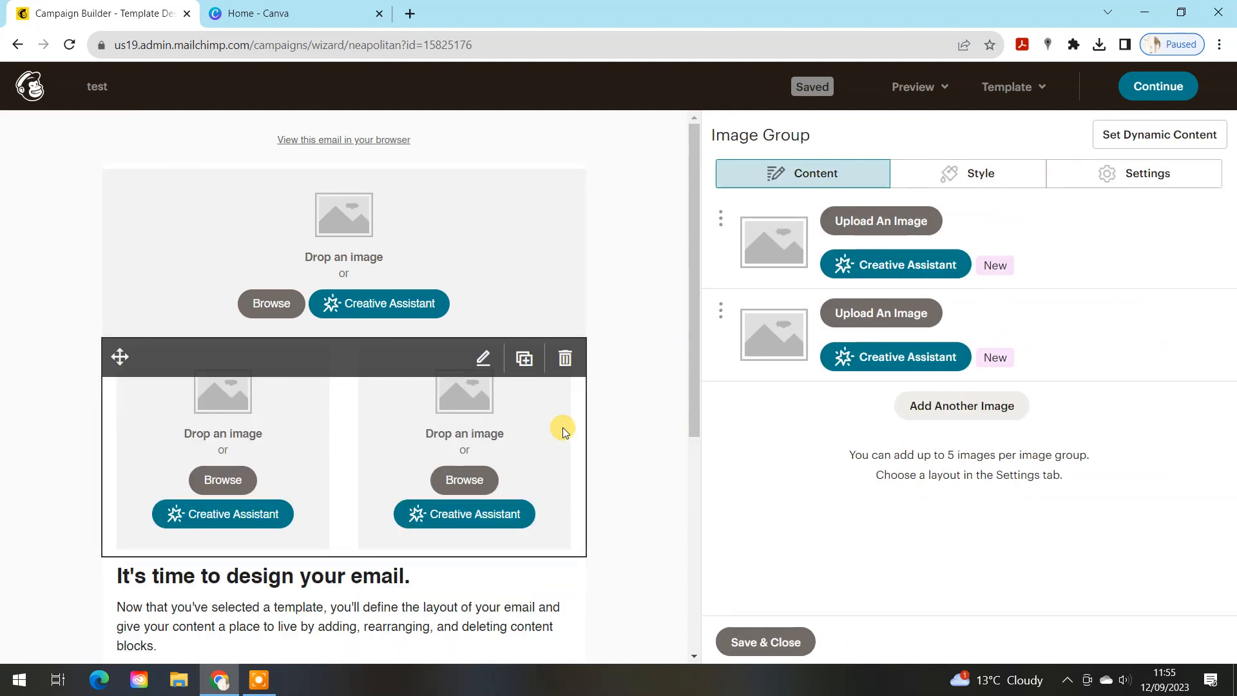
{"action": "left_click", "coordinate": [757, 641]}
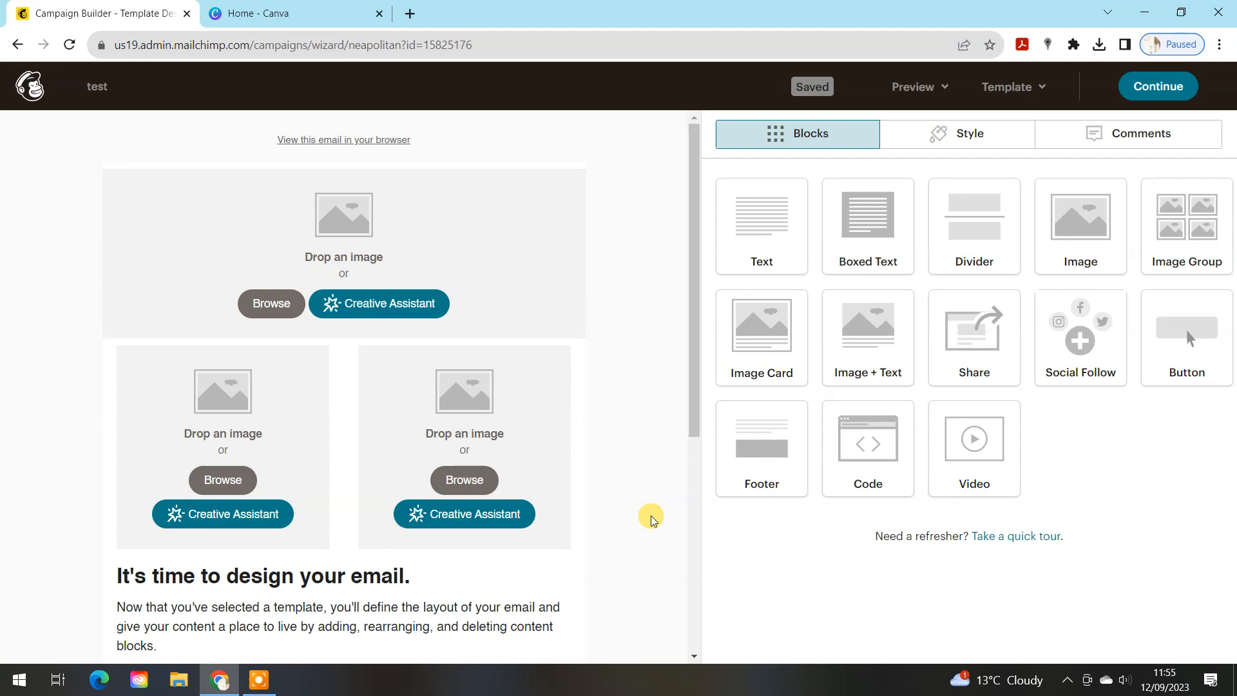
Switch to Canva and create a new 600 × 200 px Email Header design.
{"action": "left_click", "coordinate": [285, 7]}
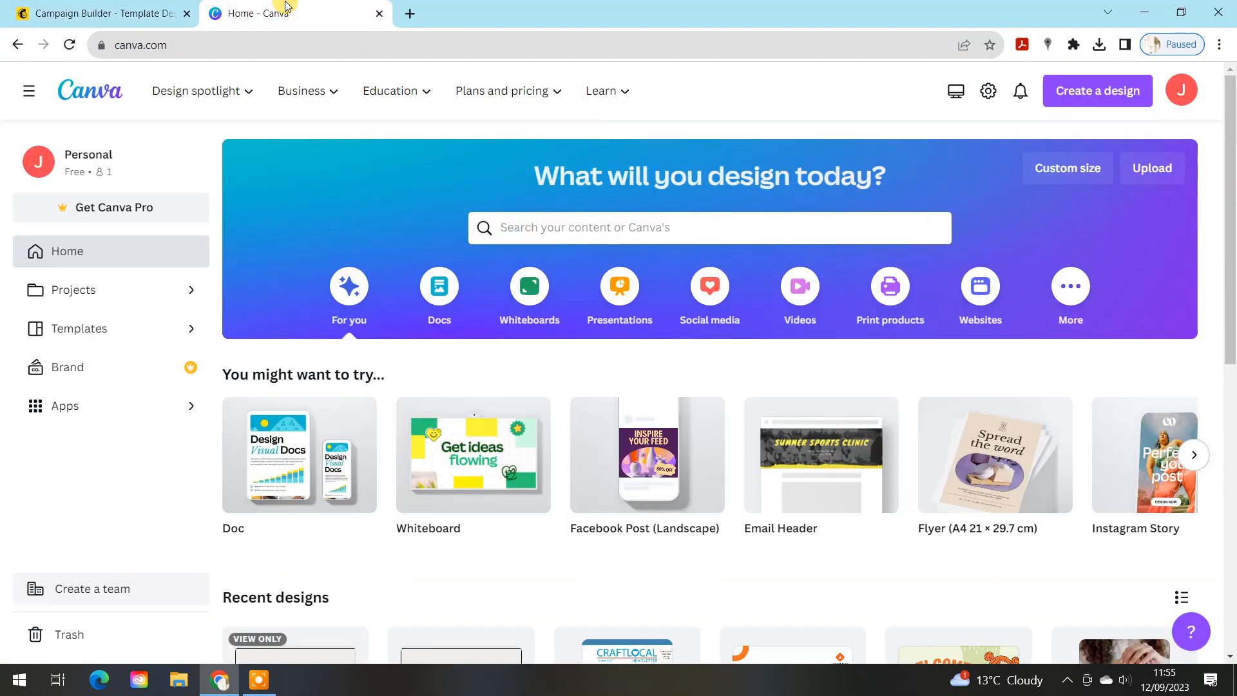
{"action": "left_click", "coordinate": [1121, 95]}
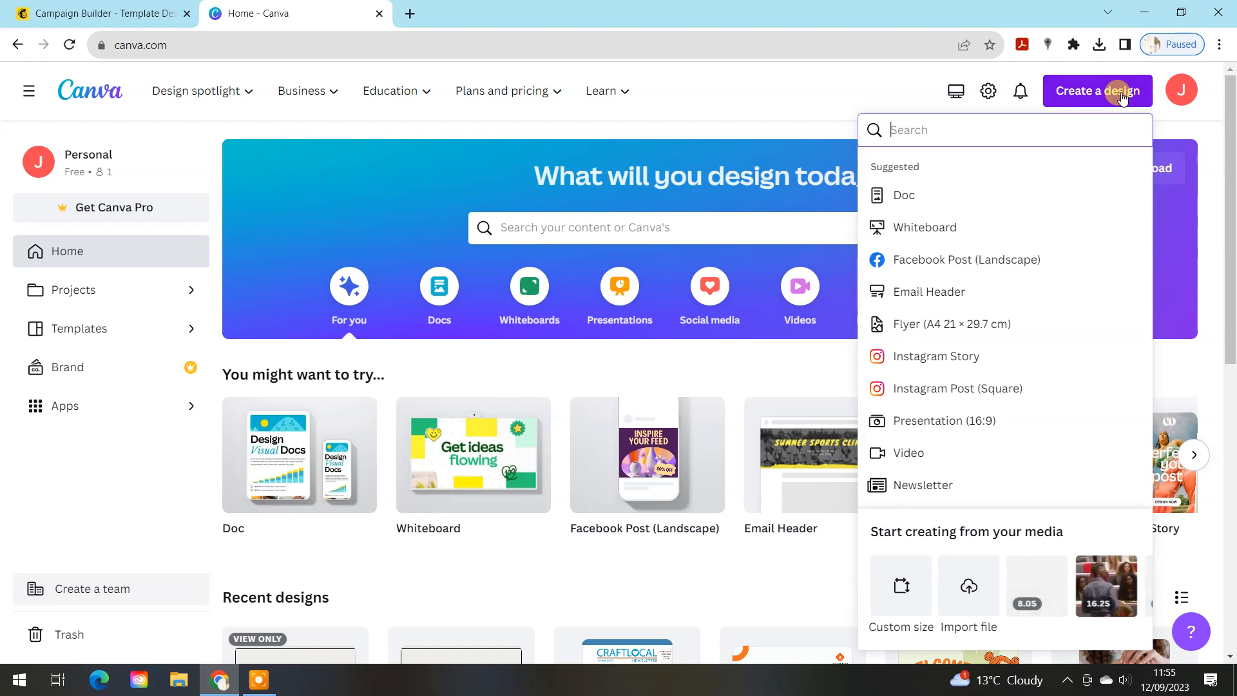
{"action": "type", "text": "email"}
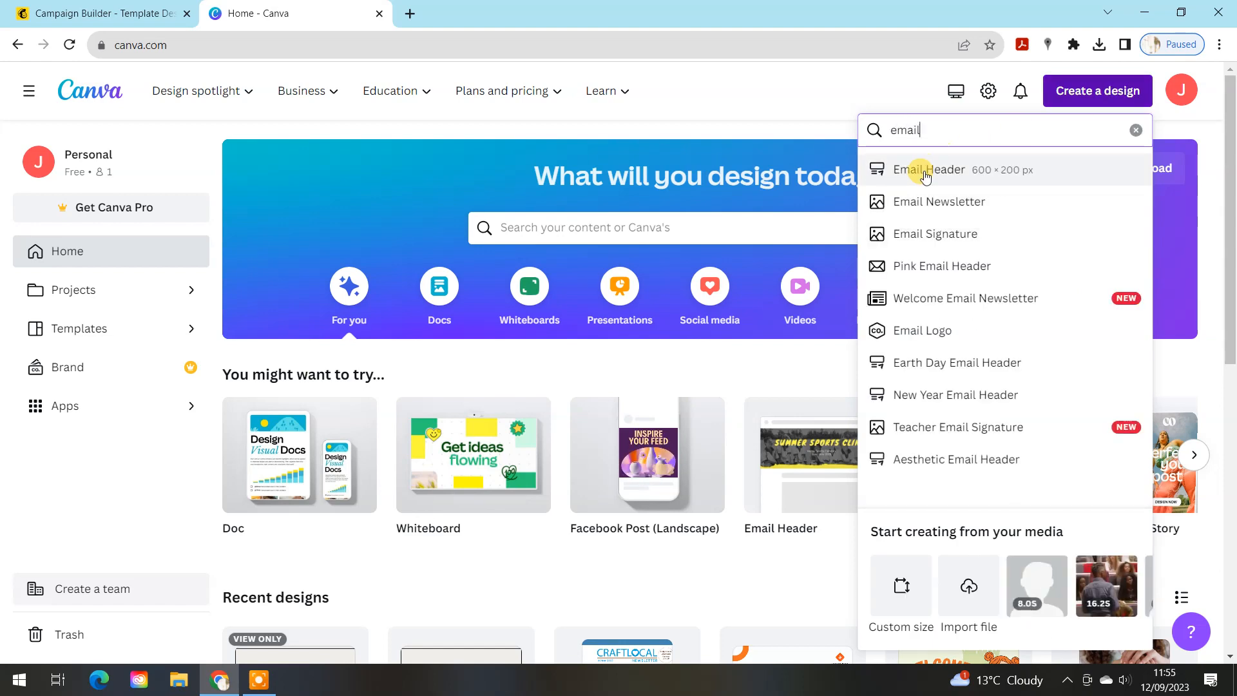
{"action": "left_click", "coordinate": [926, 173]}
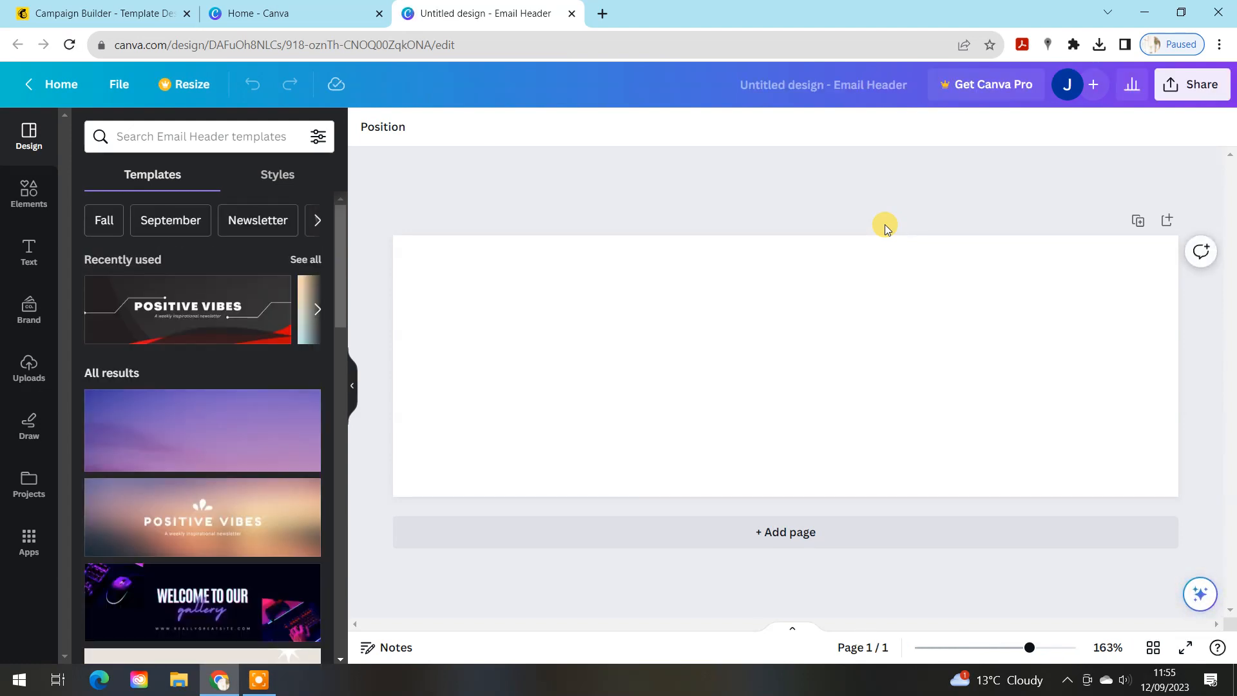
Apply the recently used black and red "Positive Vibes" template and delete its background image.
{"action": "left_click", "coordinate": [161, 322]}
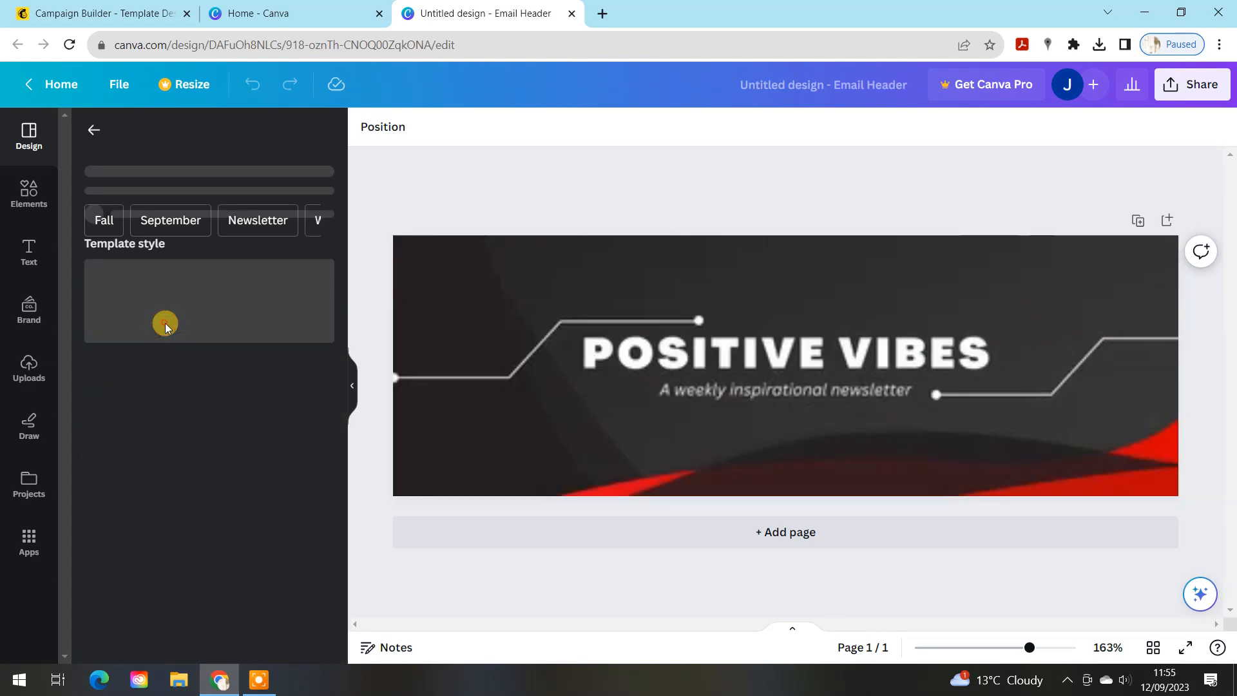
{"action": "left_click", "coordinate": [462, 281]}
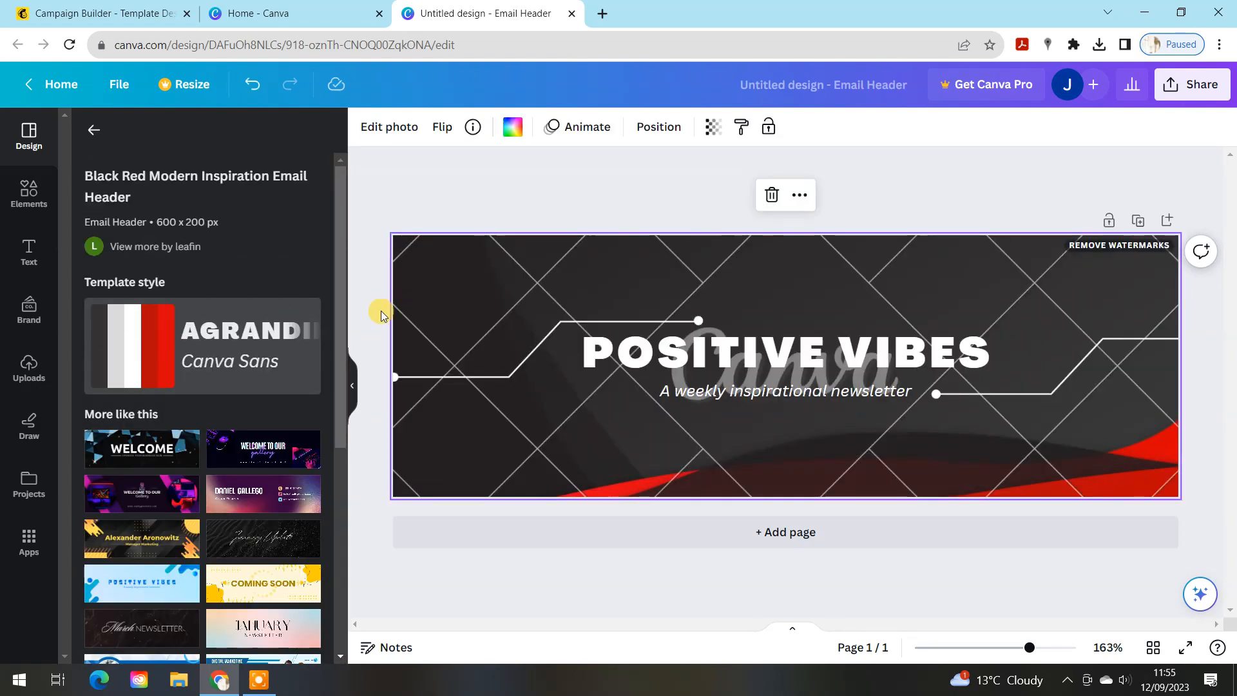
{"action": "key", "text": "Delete"}
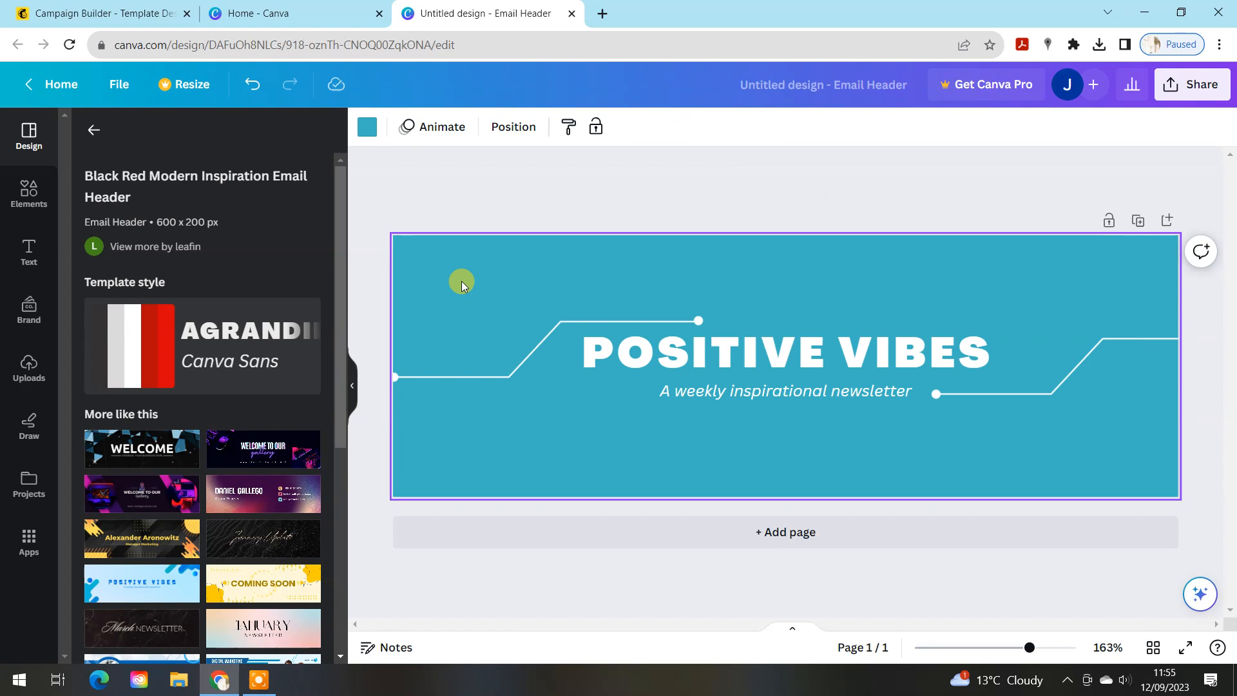
Apply the Wipe animation to both white line elements beside the header text.
{"action": "left_click", "coordinate": [640, 323]}
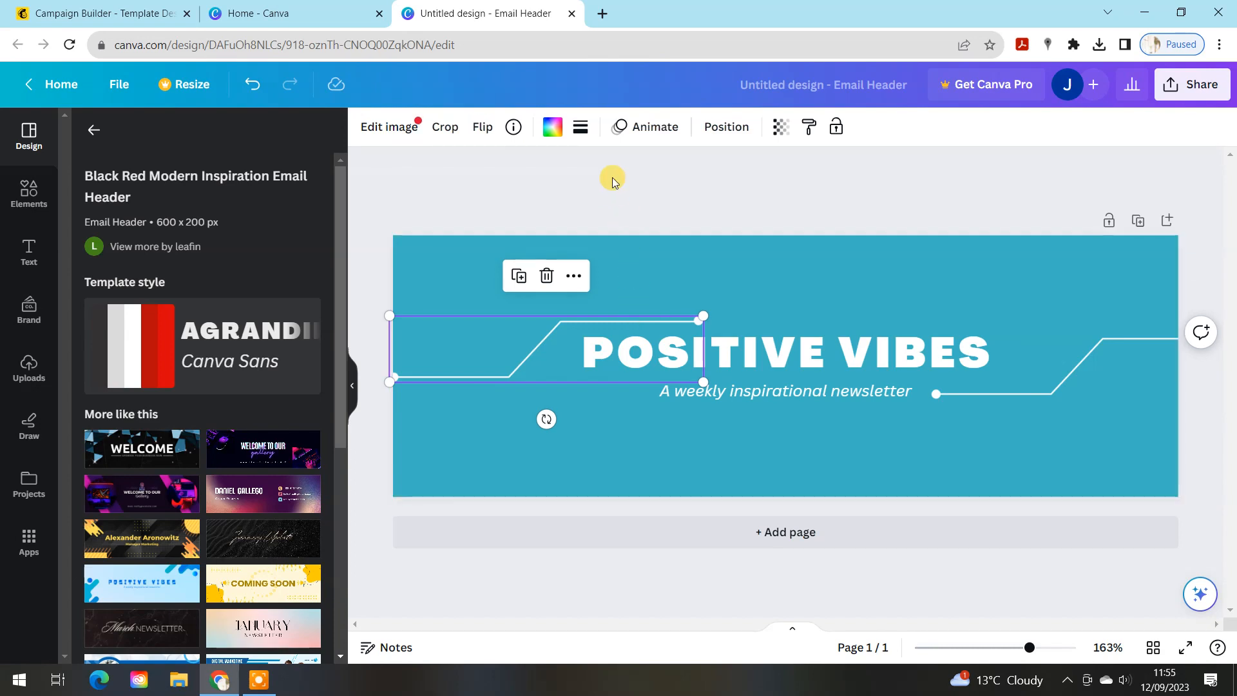
{"action": "left_click", "coordinate": [634, 129]}
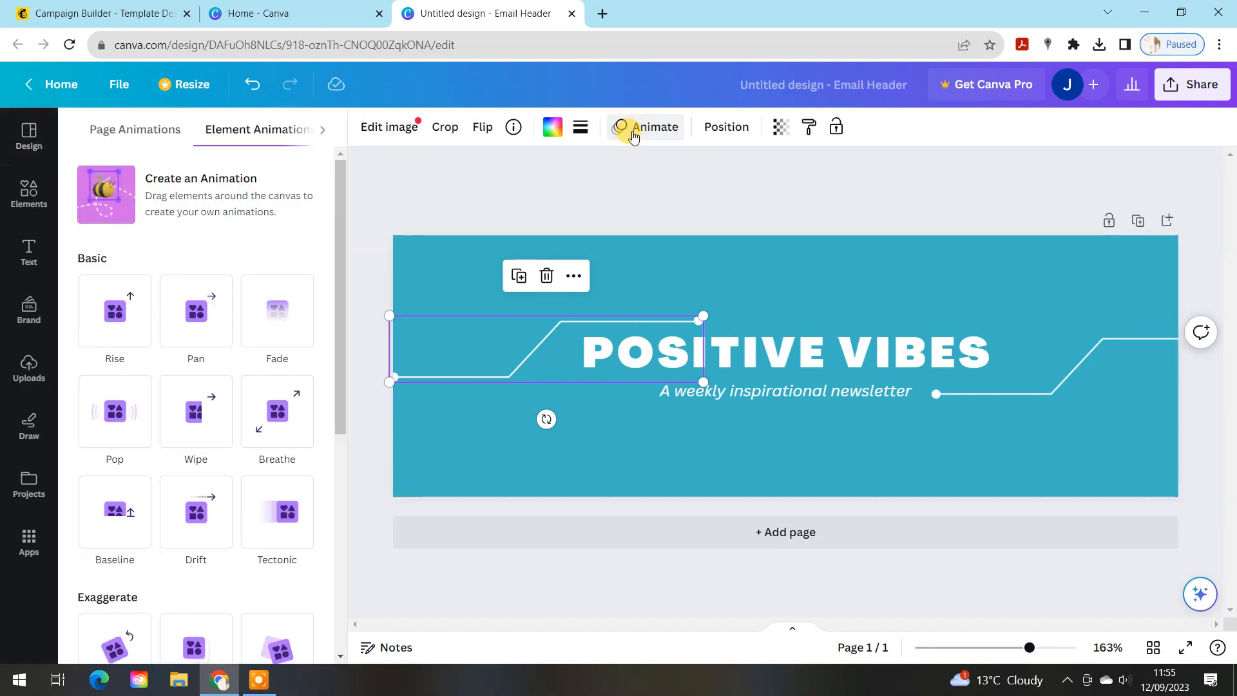
{"action": "left_click", "coordinate": [195, 418]}
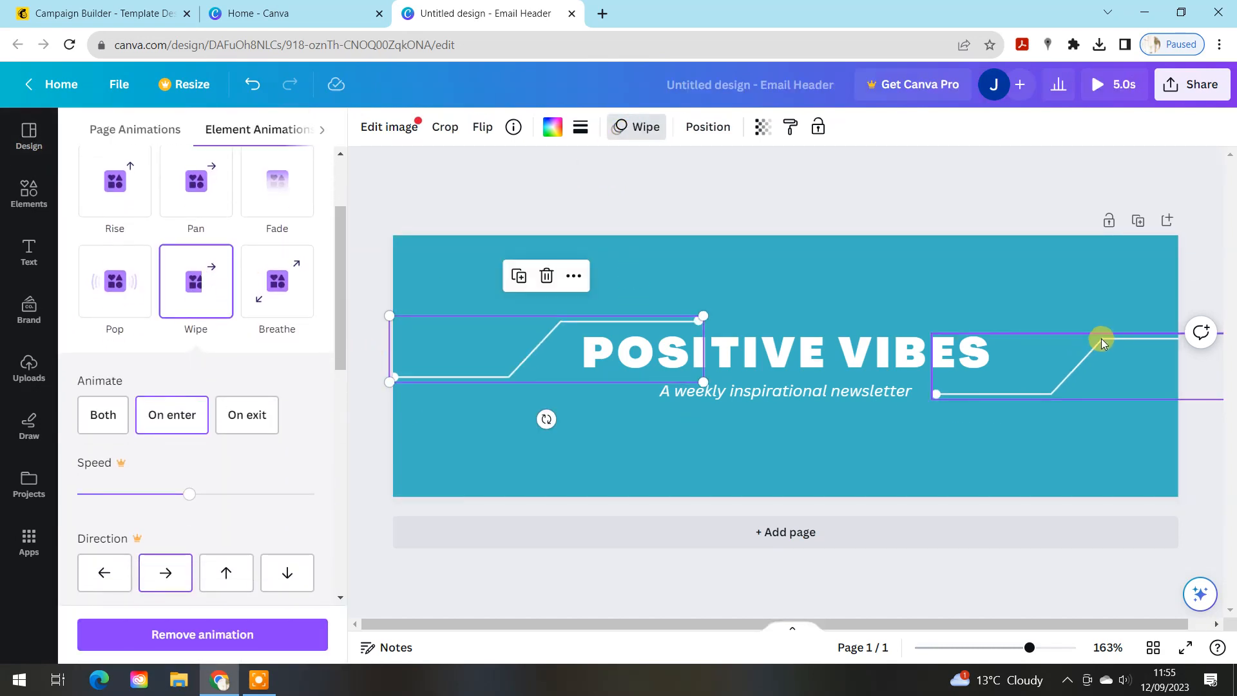
{"action": "left_click", "coordinate": [1102, 340]}
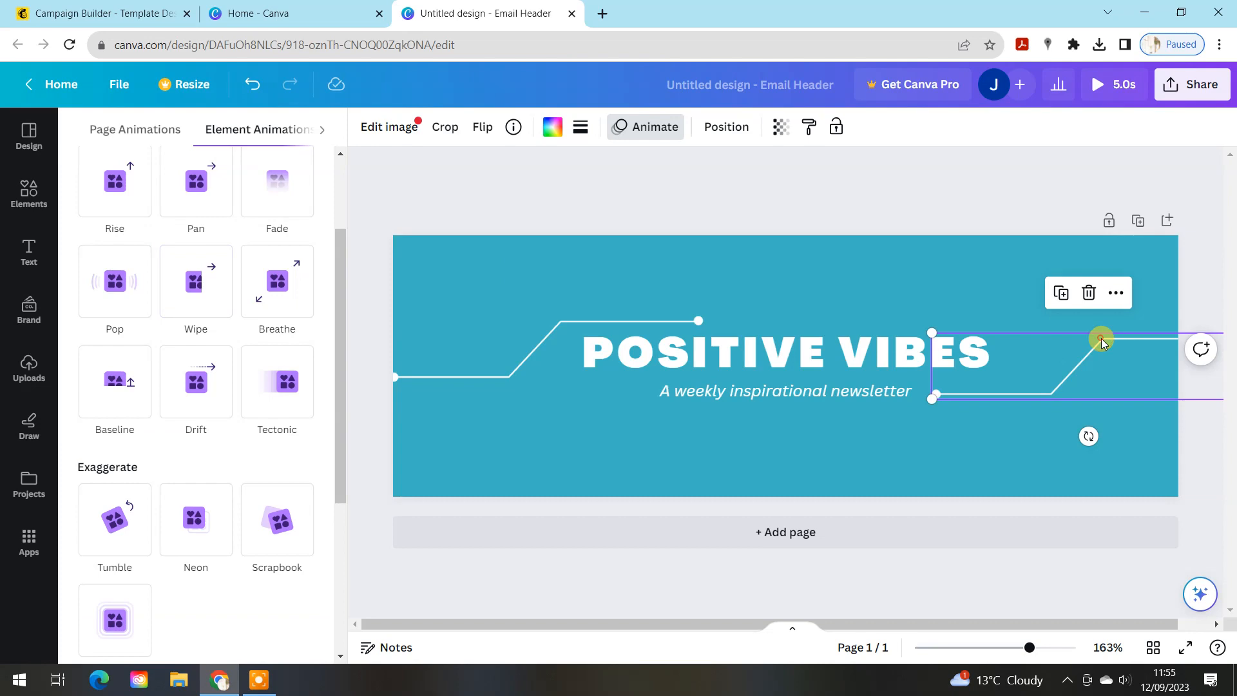
{"action": "left_click", "coordinate": [201, 269]}
Apply the Merge animation to the "POSITIVE VIBES" title and the Bounce animation to the "A weekly inspirational newsletter" subtitle.
{"action": "left_click", "coordinate": [662, 353]}
{"action": "left_click", "coordinate": [683, 353]}
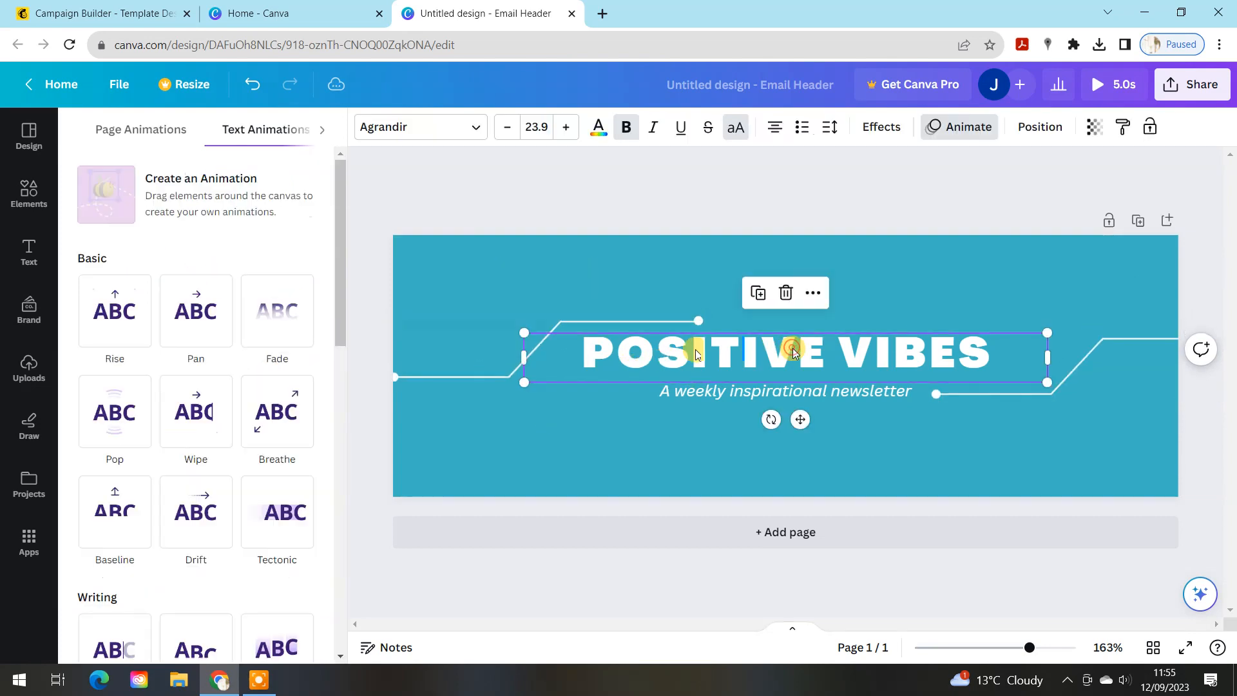
{"action": "scroll", "coordinate": [168, 502], "scroll_direction": "down", "scroll_amount": 5}
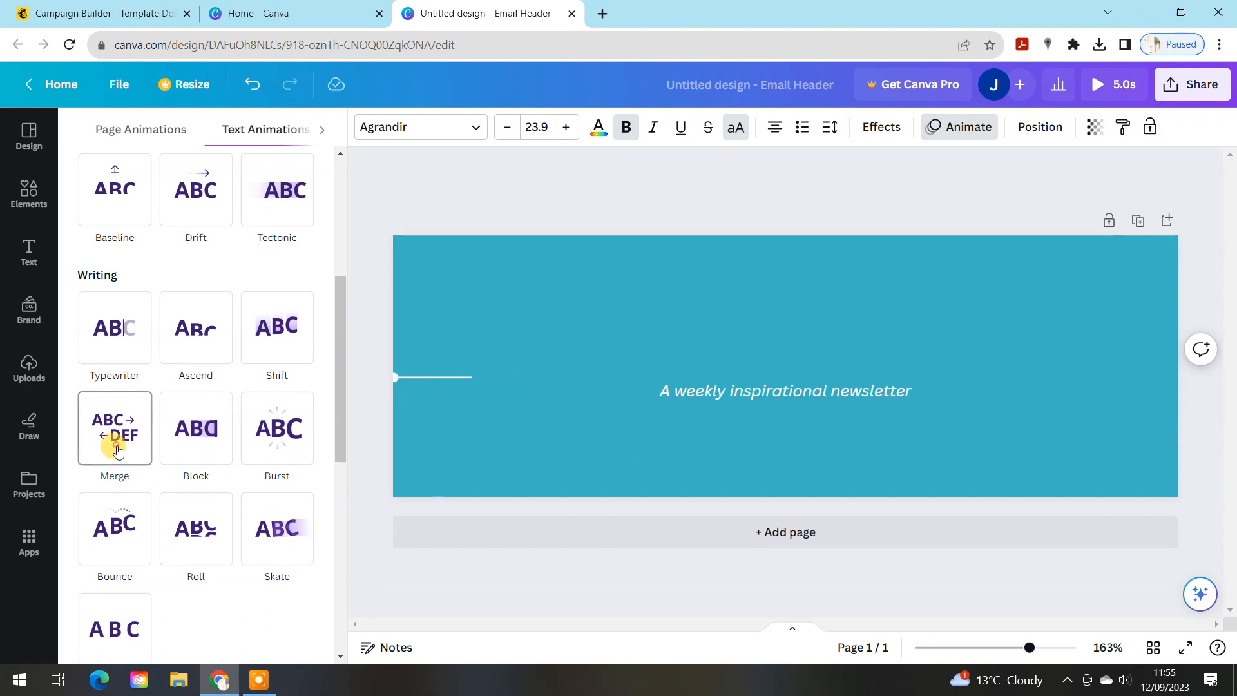
{"action": "left_click", "coordinate": [116, 418]}
{"action": "left_click", "coordinate": [680, 392]}
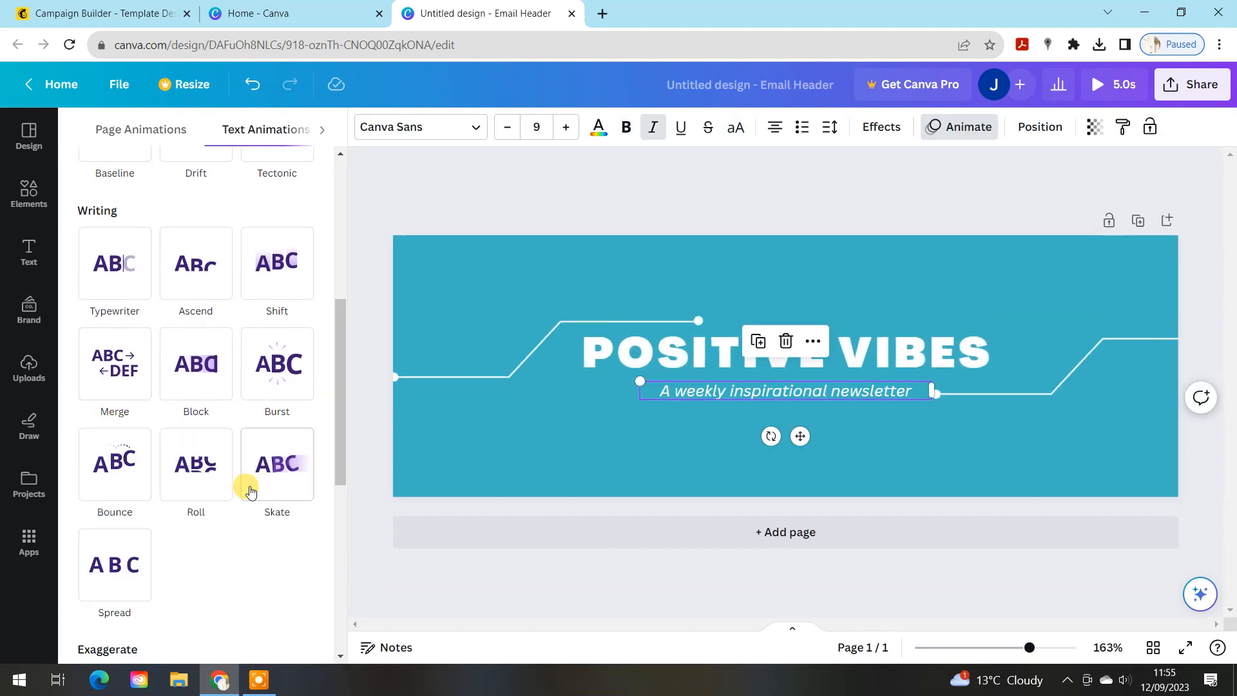
{"action": "left_click", "coordinate": [126, 474]}
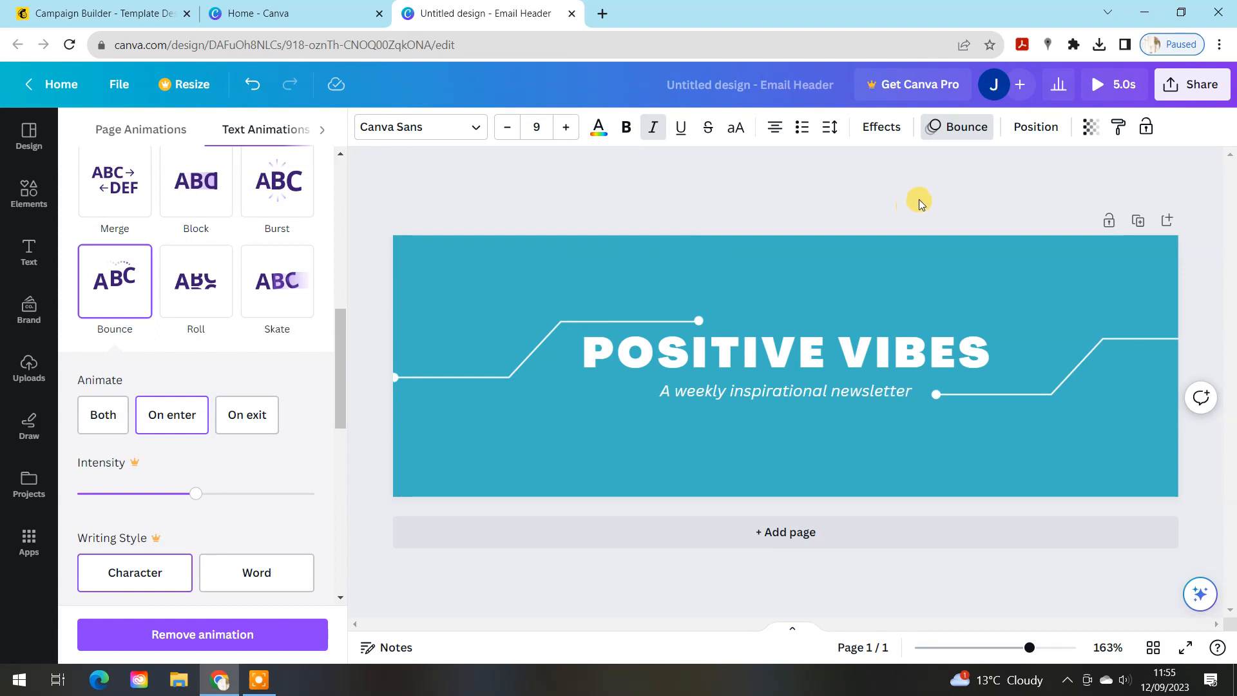
Preview the animated email header and download it as a GIF.
{"action": "left_click", "coordinate": [1107, 95]}
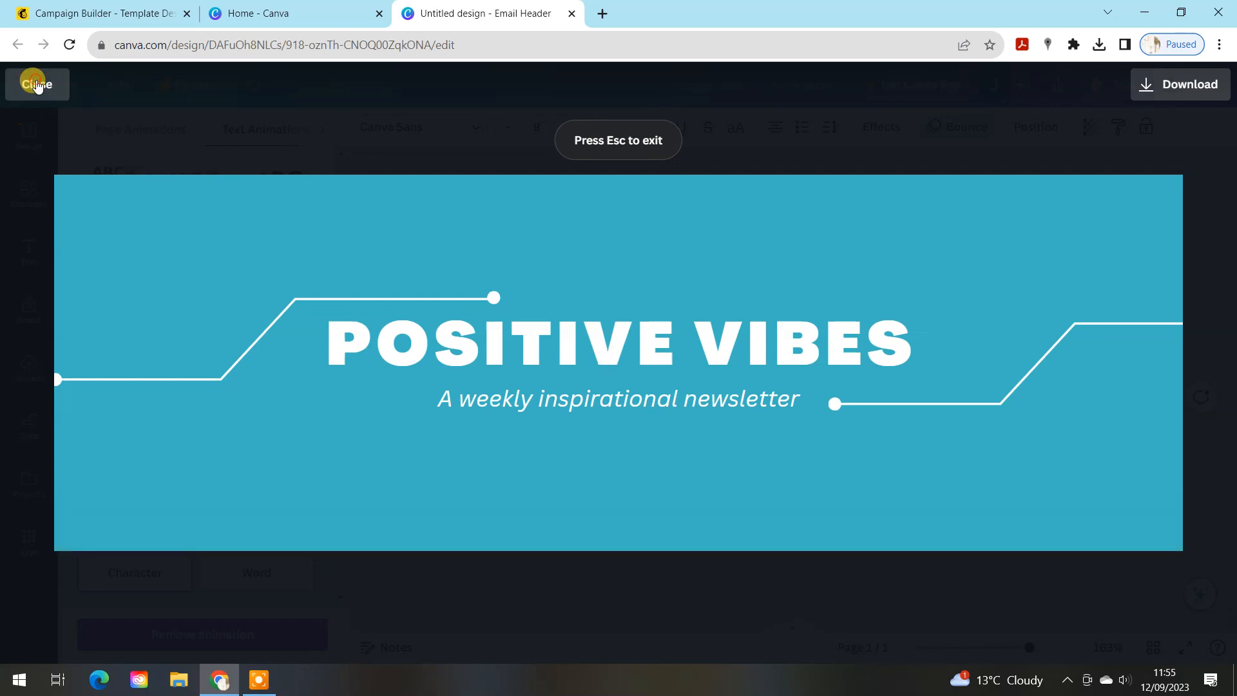
{"action": "left_click", "coordinate": [37, 85]}
{"action": "left_click", "coordinate": [1206, 88]}
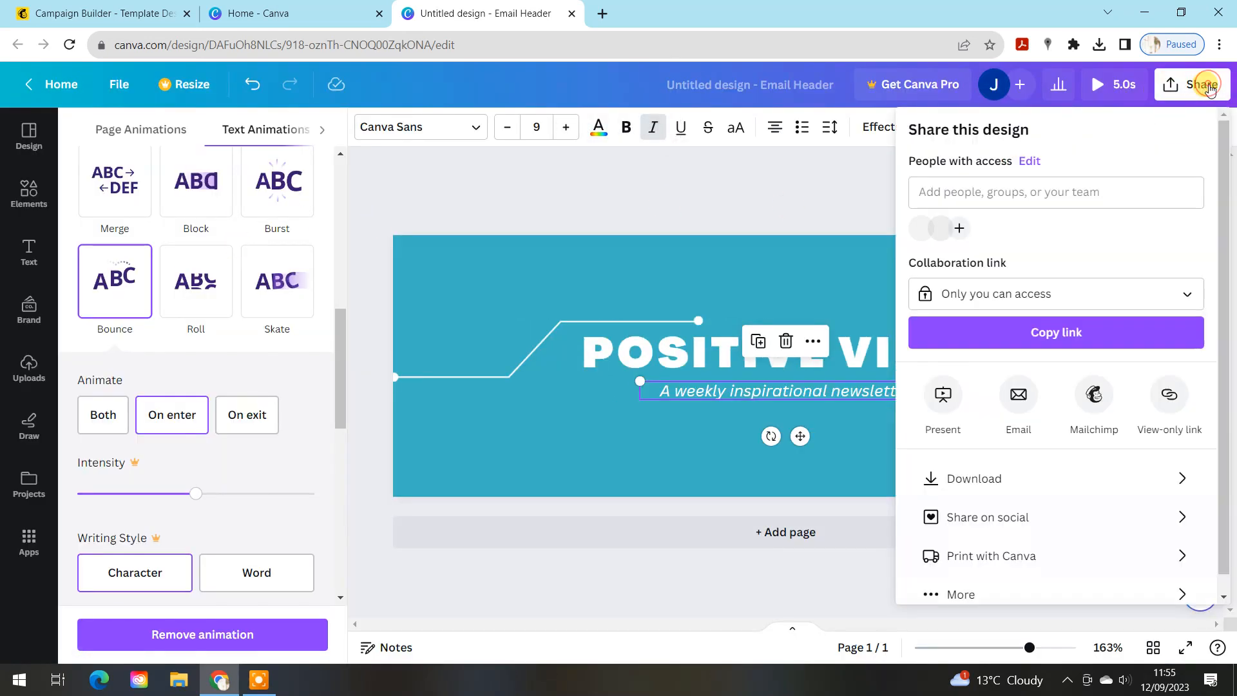
{"action": "left_click", "coordinate": [986, 478]}
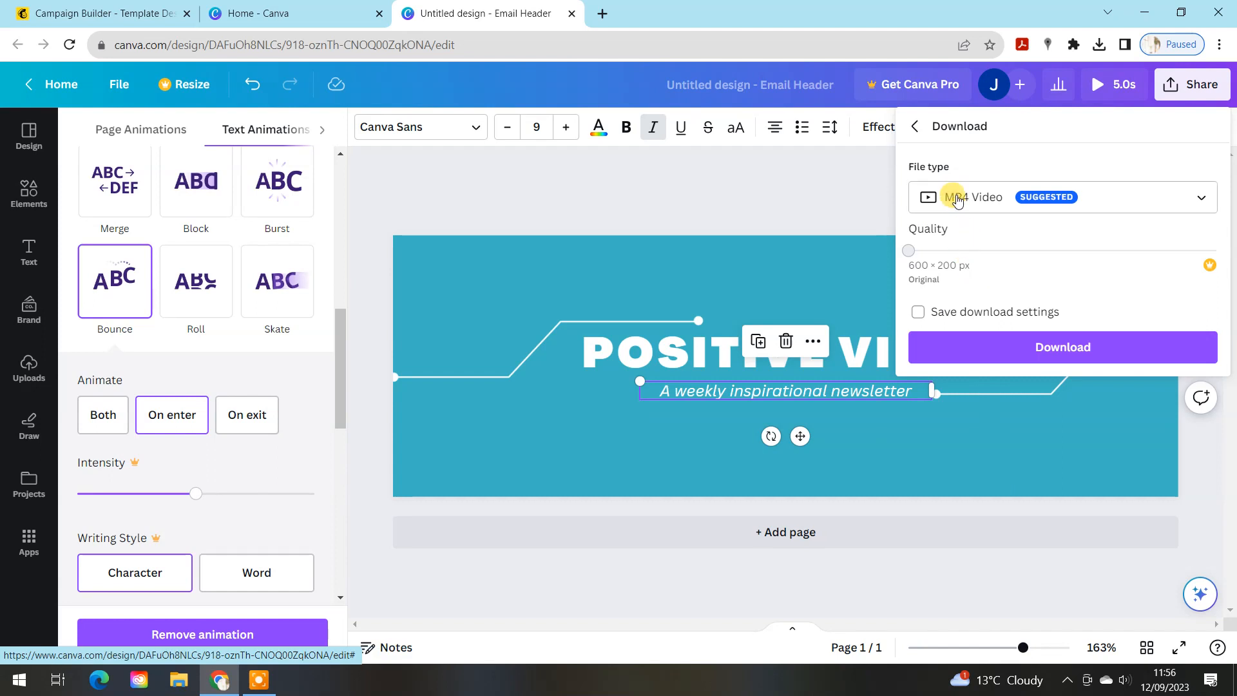
{"action": "left_click", "coordinate": [958, 205]}
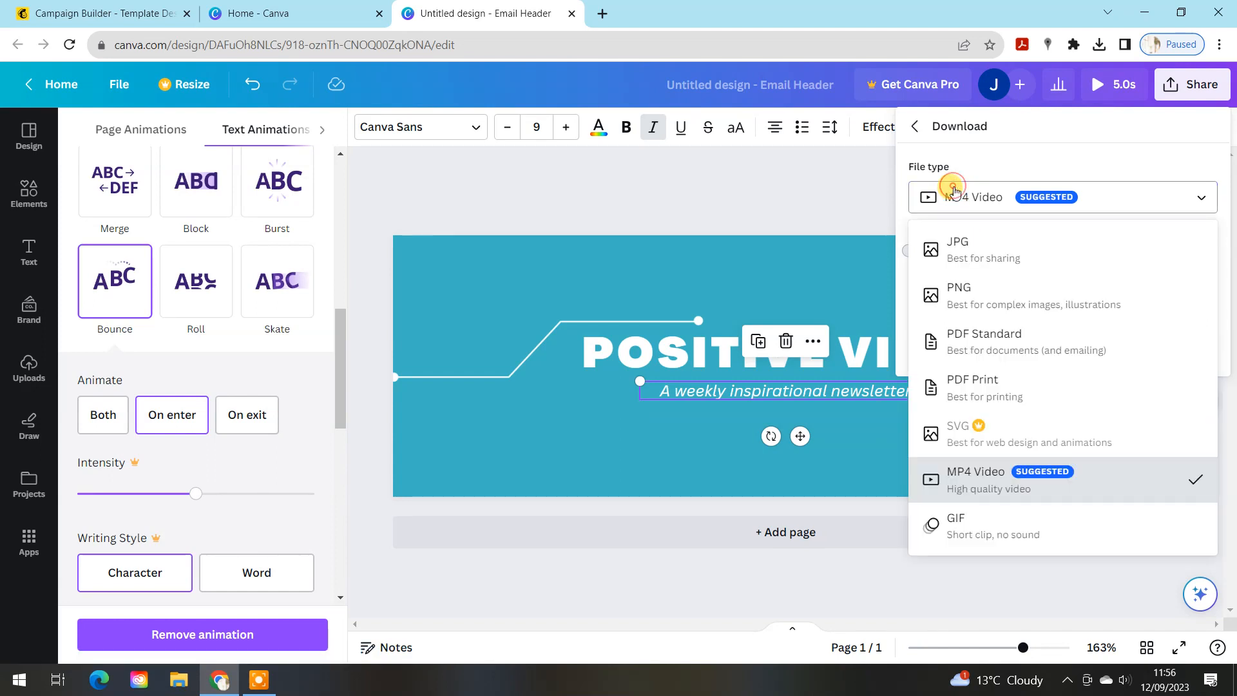
{"action": "left_click", "coordinate": [949, 533]}
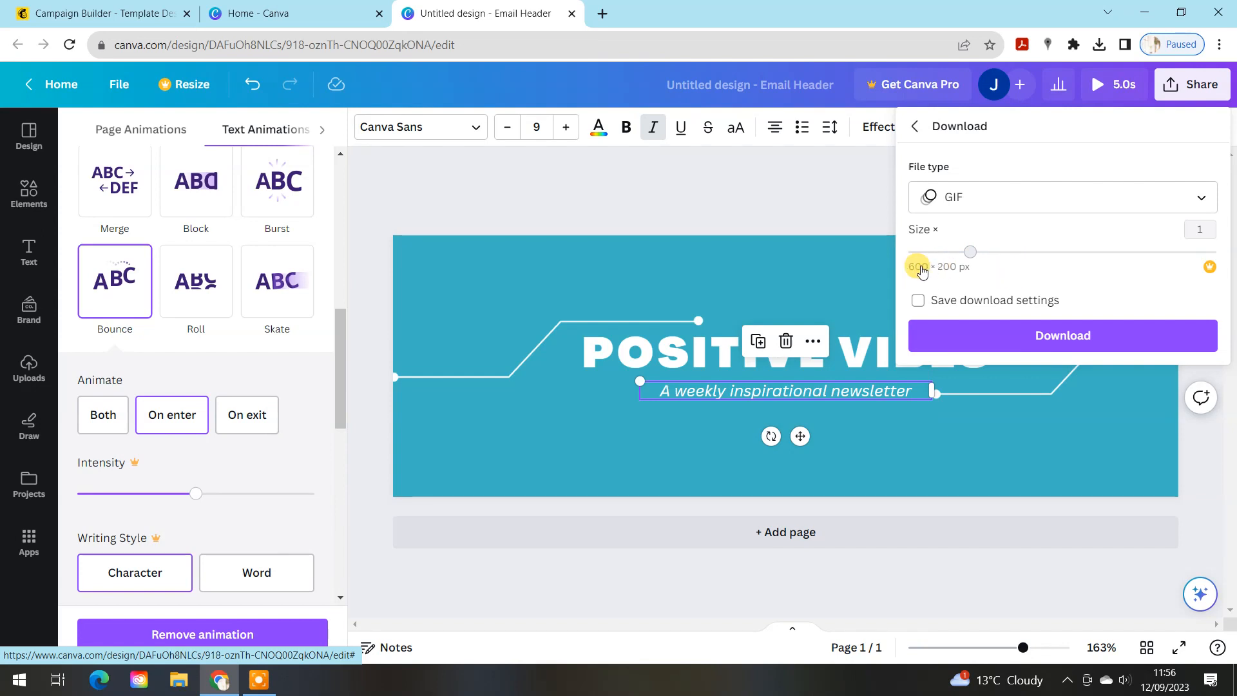
{"action": "left_click", "coordinate": [1008, 335]}
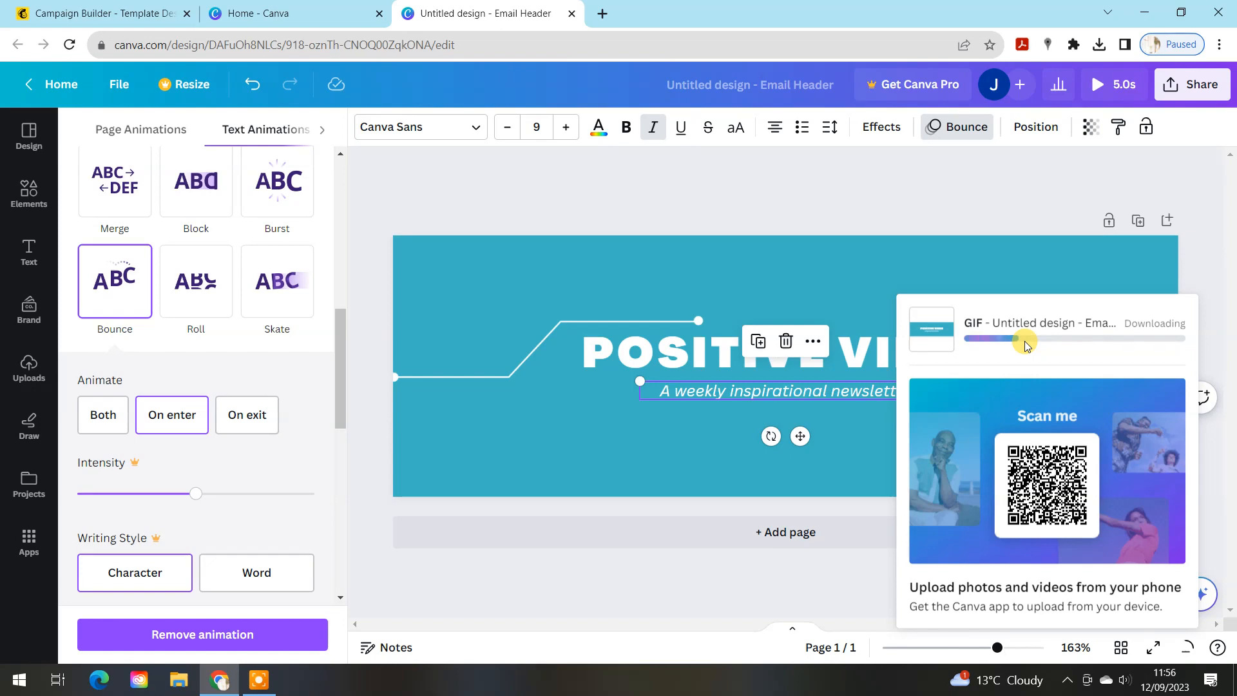
Switch to the Mailchimp campaign and upload the downloaded header GIF into the full-width image block above the two smaller ones.
{"action": "left_click", "coordinate": [104, 13]}
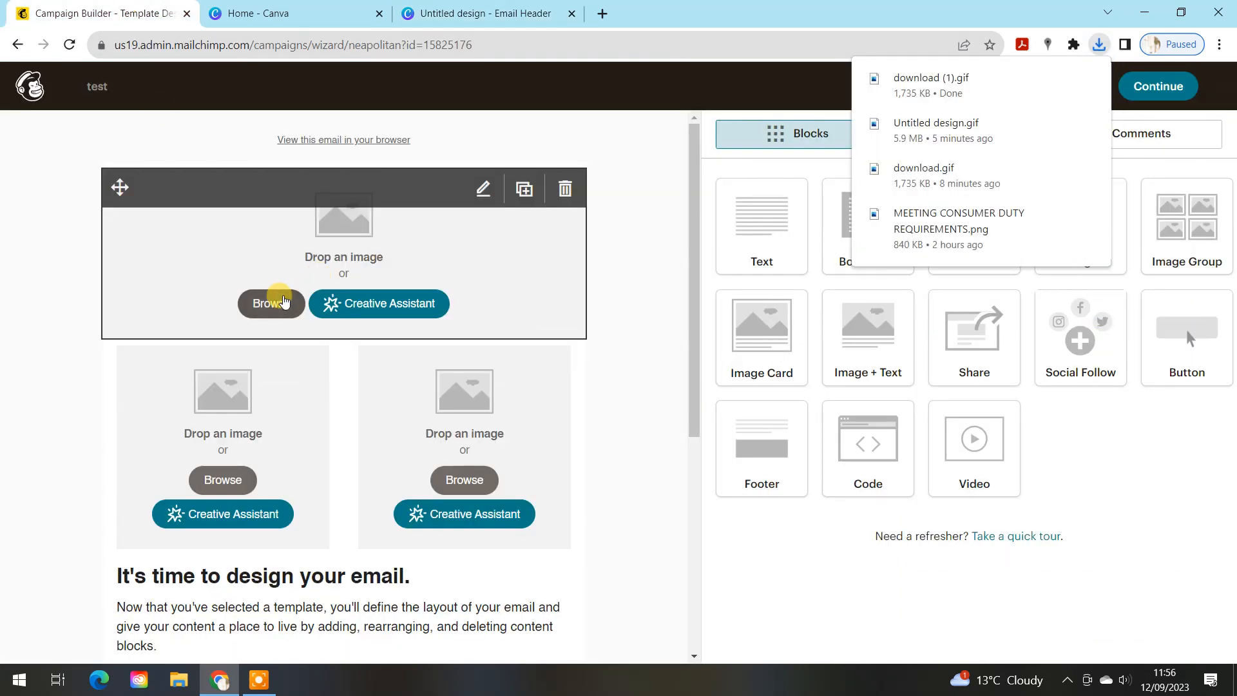
{"action": "left_click", "coordinate": [640, 178]}
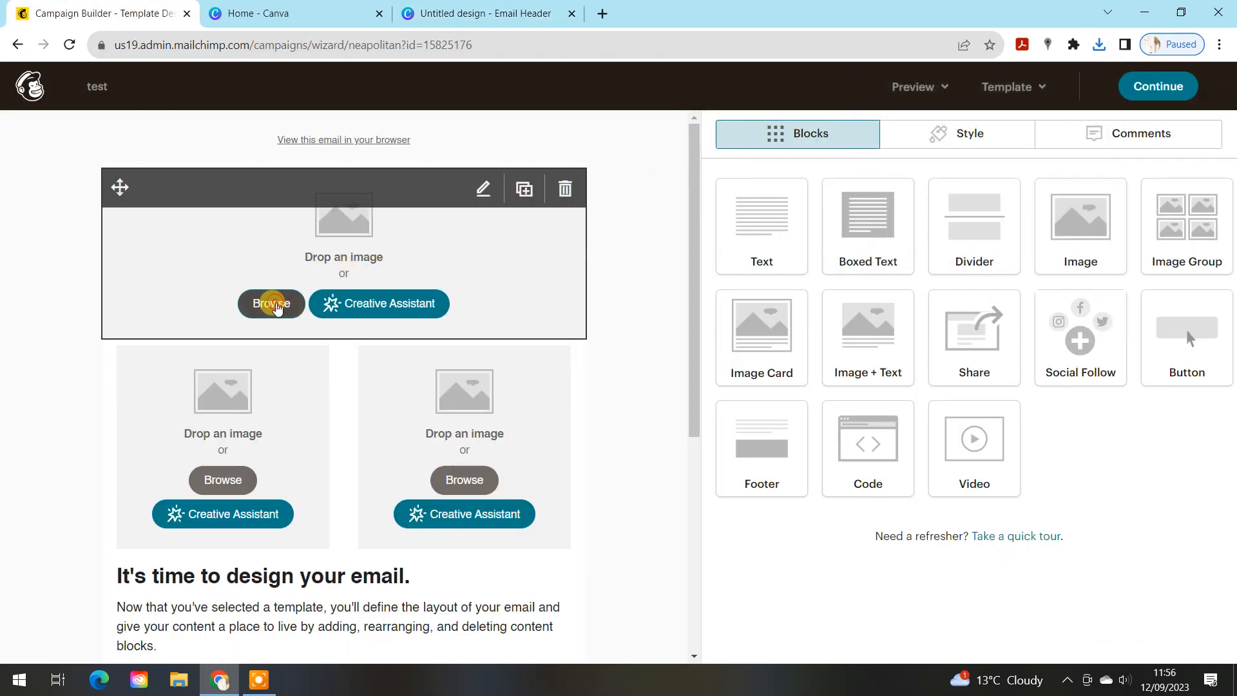
{"action": "left_click", "coordinate": [271, 303]}
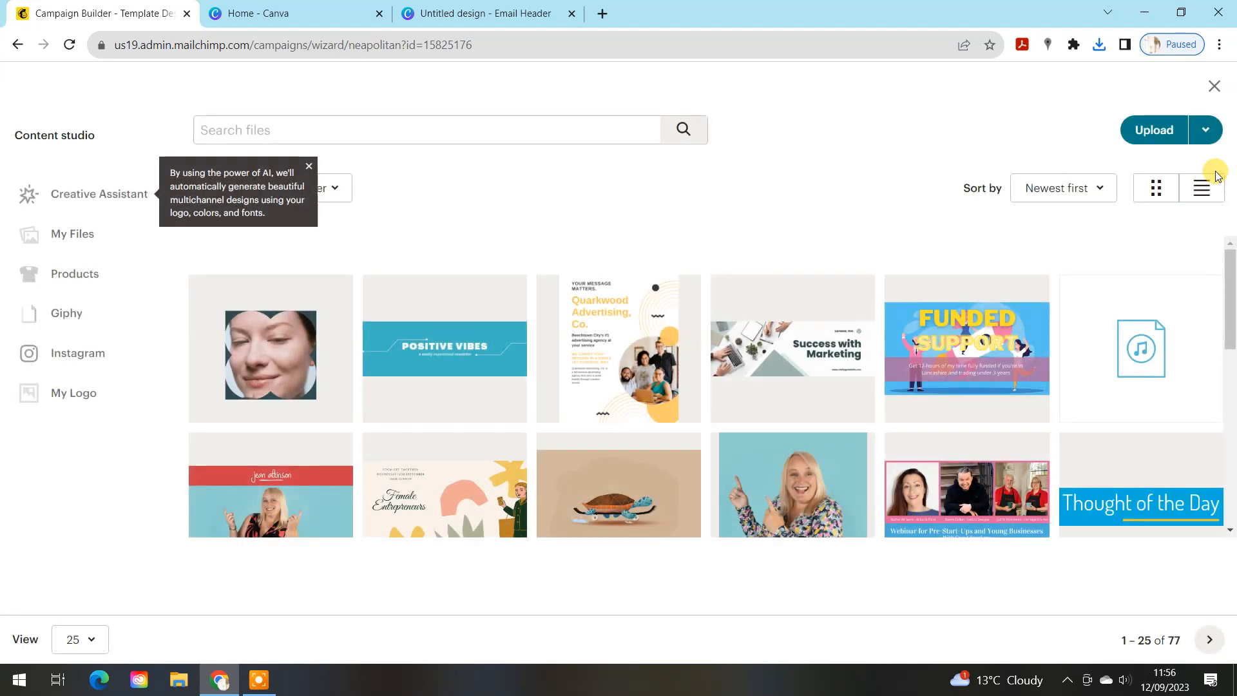
{"action": "left_click", "coordinate": [1153, 129]}
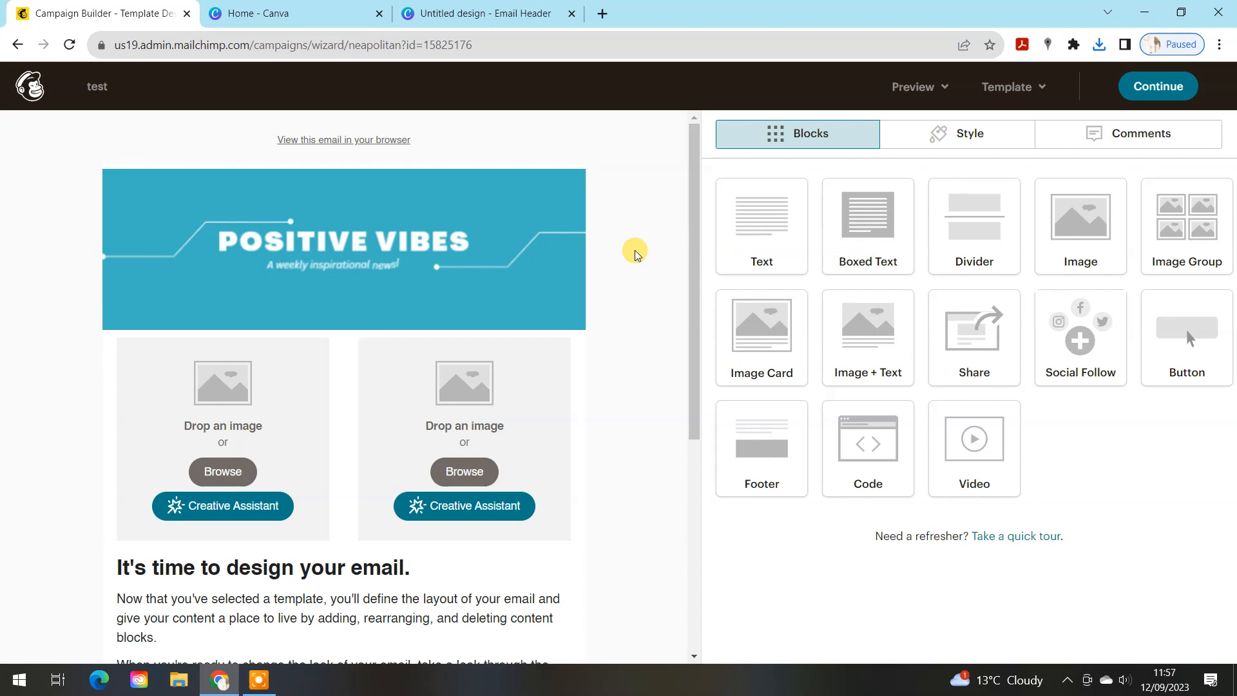
Switch to Canva, close the email header design and create a new Instagram Post (Square) design.
{"action": "mouse_move", "coordinate": [274, 415]}
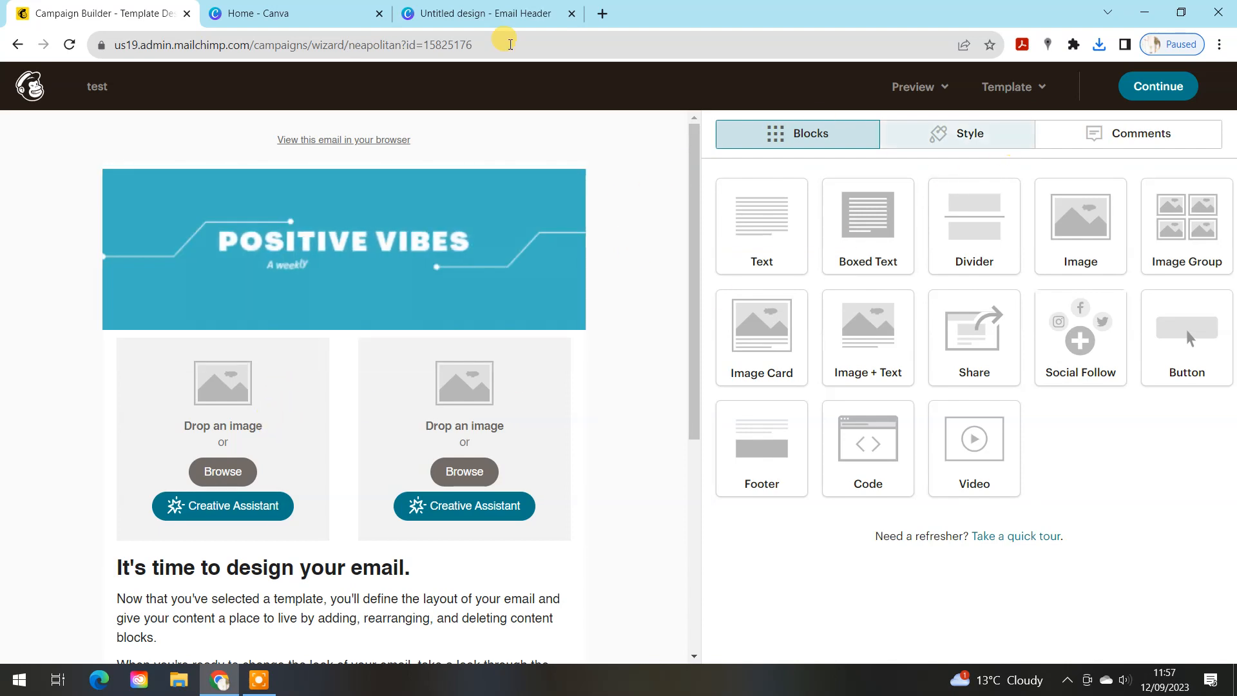
{"action": "left_click", "coordinate": [506, 20]}
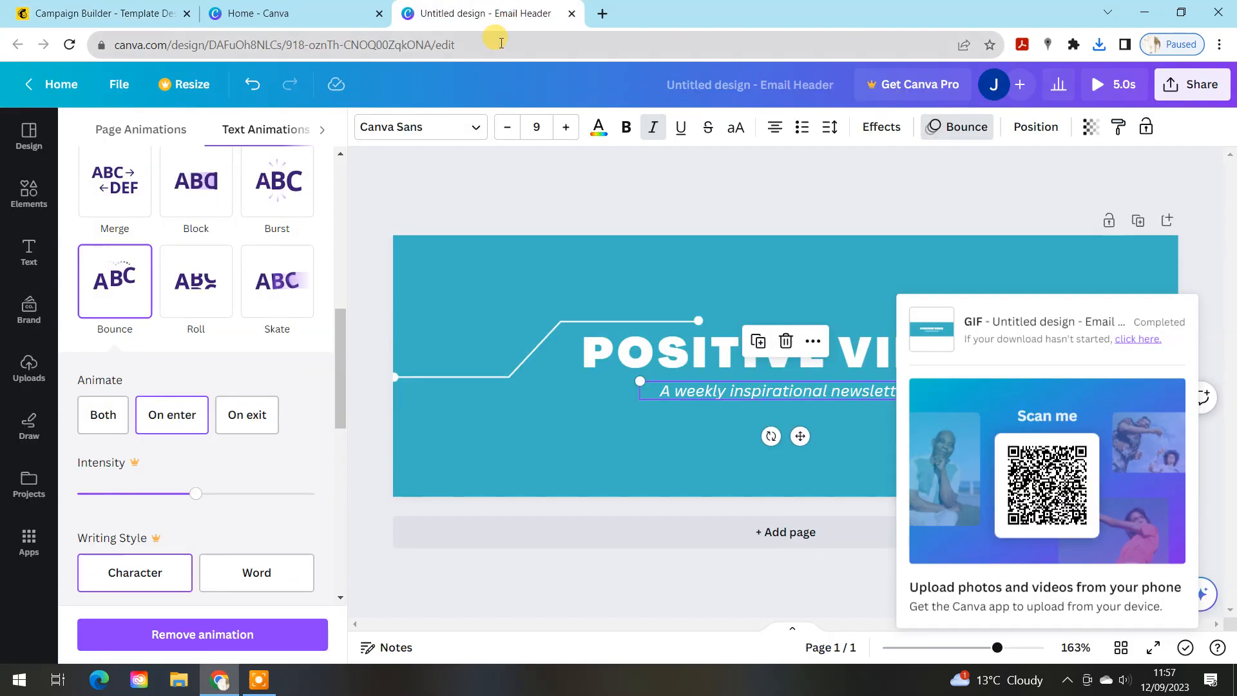
{"action": "left_click", "coordinate": [570, 18]}
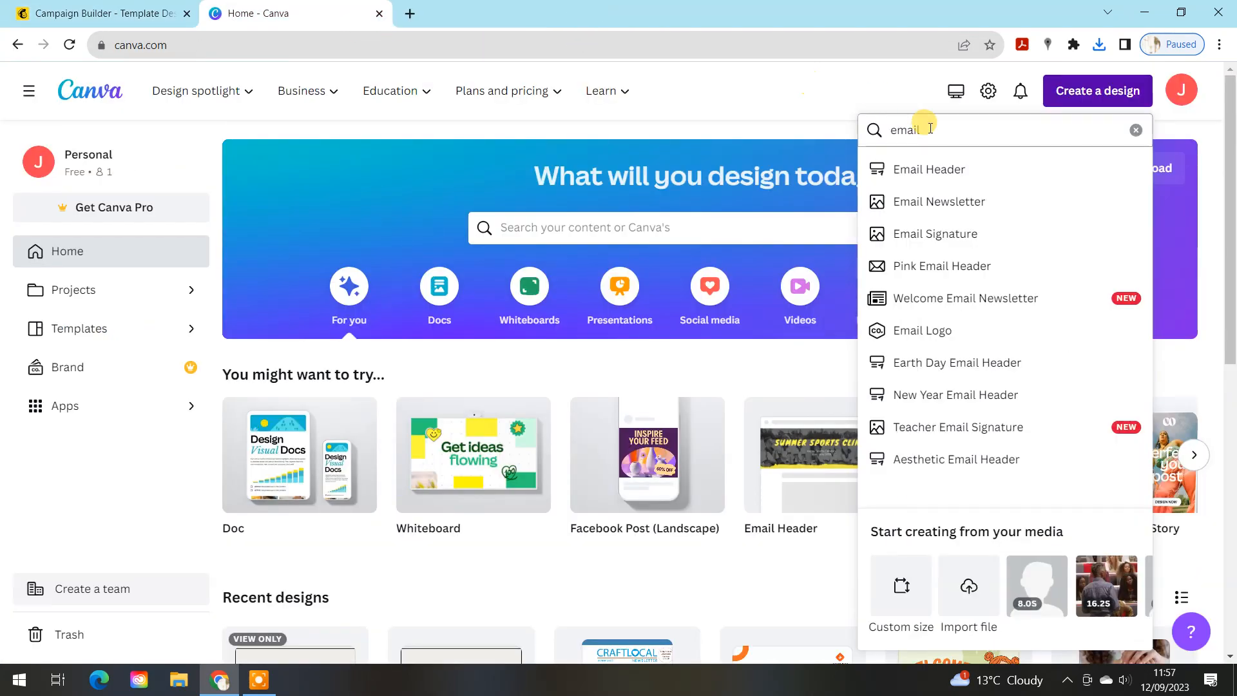
{"action": "left_click_drag", "start_coordinate": [959, 128], "coordinate": [869, 131]}
{"action": "type", "text": "instagra"}
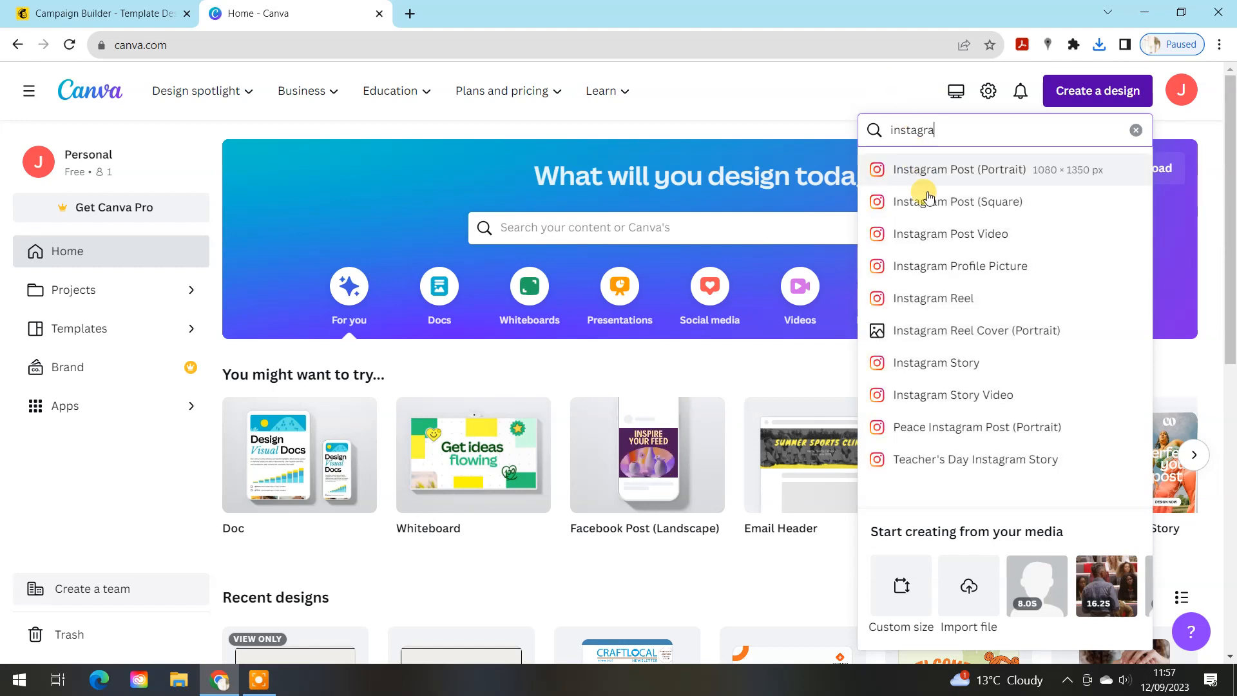
{"action": "left_click", "coordinate": [933, 200]}
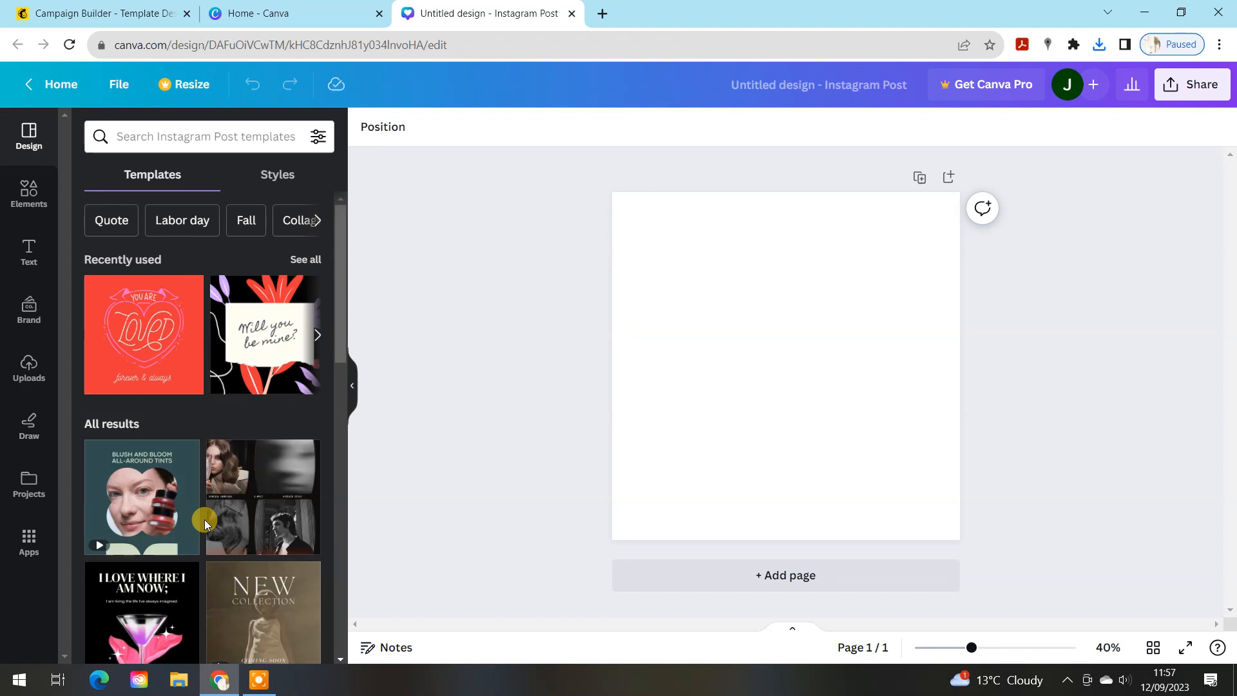
Apply the "How to Support a Black-owned Business" page of the red cream soft minimal Education and Awareness template.
{"action": "scroll", "coordinate": [271, 453], "scroll_direction": "down", "scroll_amount": 3}
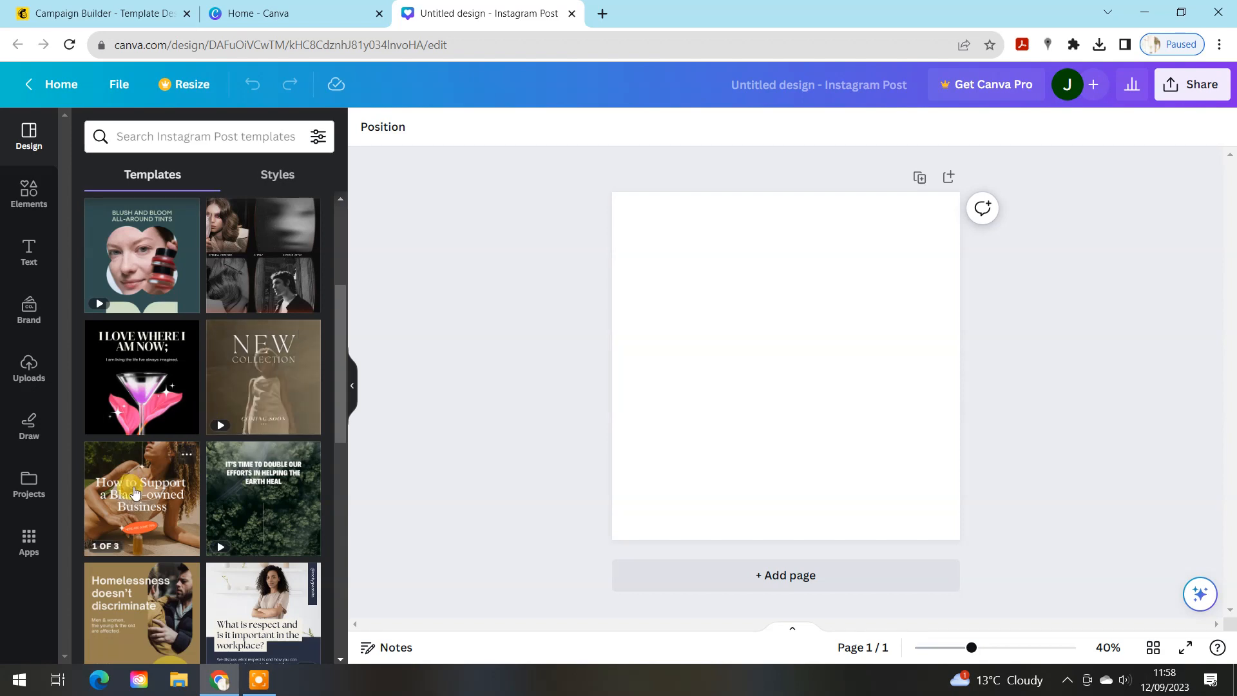
{"action": "left_click", "coordinate": [134, 493]}
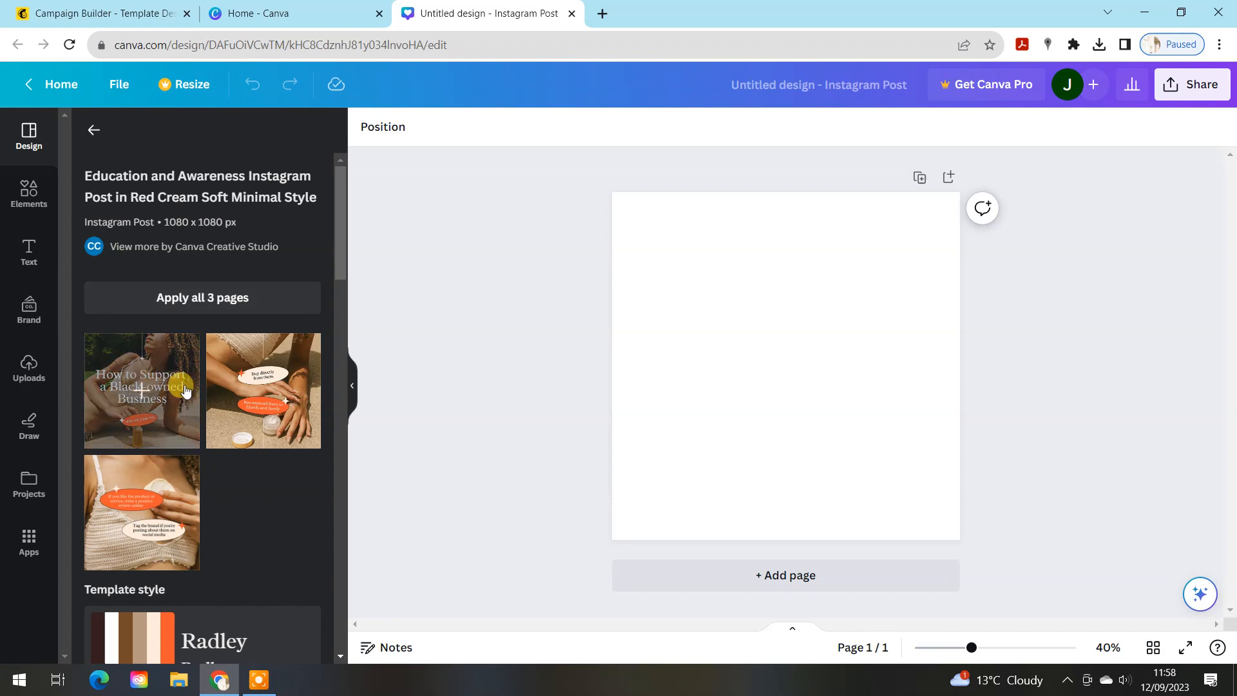
{"action": "left_click", "coordinate": [143, 387]}
Apply the Wipe animation to the "How to Support a Black-owned Business" heading and the Pop animation to the "HERE ARE SOME TIPS" text.
{"action": "left_click", "coordinate": [729, 238]}
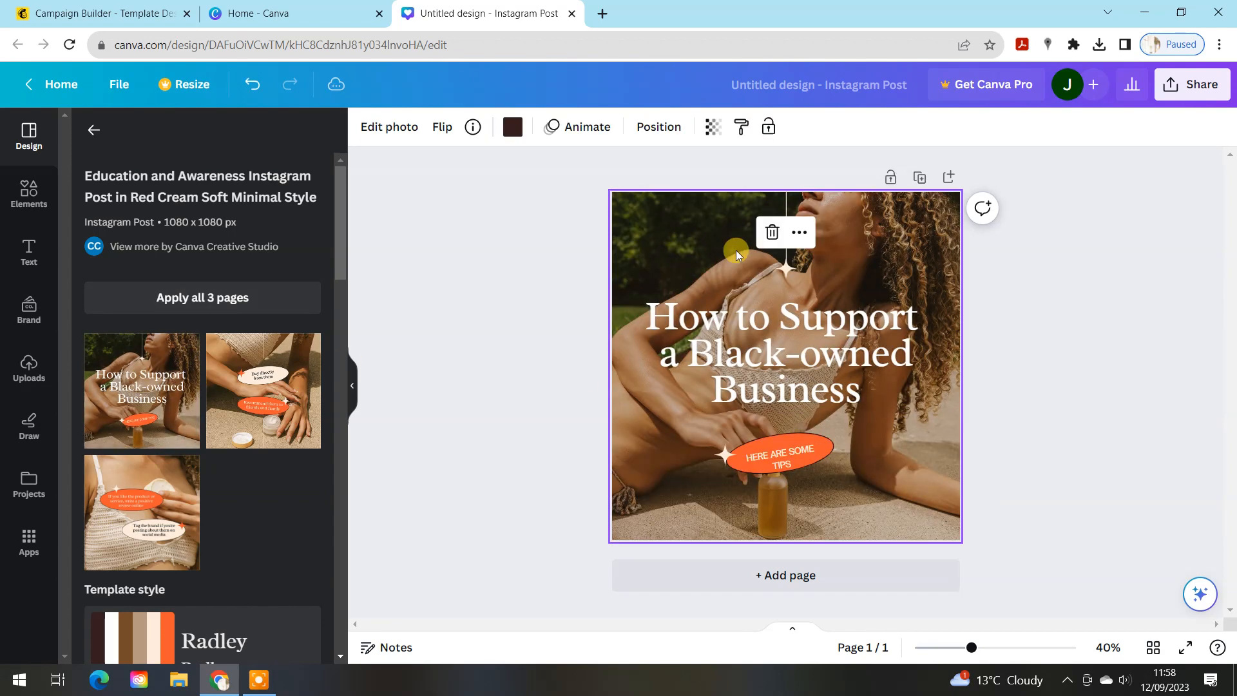
{"action": "left_click", "coordinate": [776, 335]}
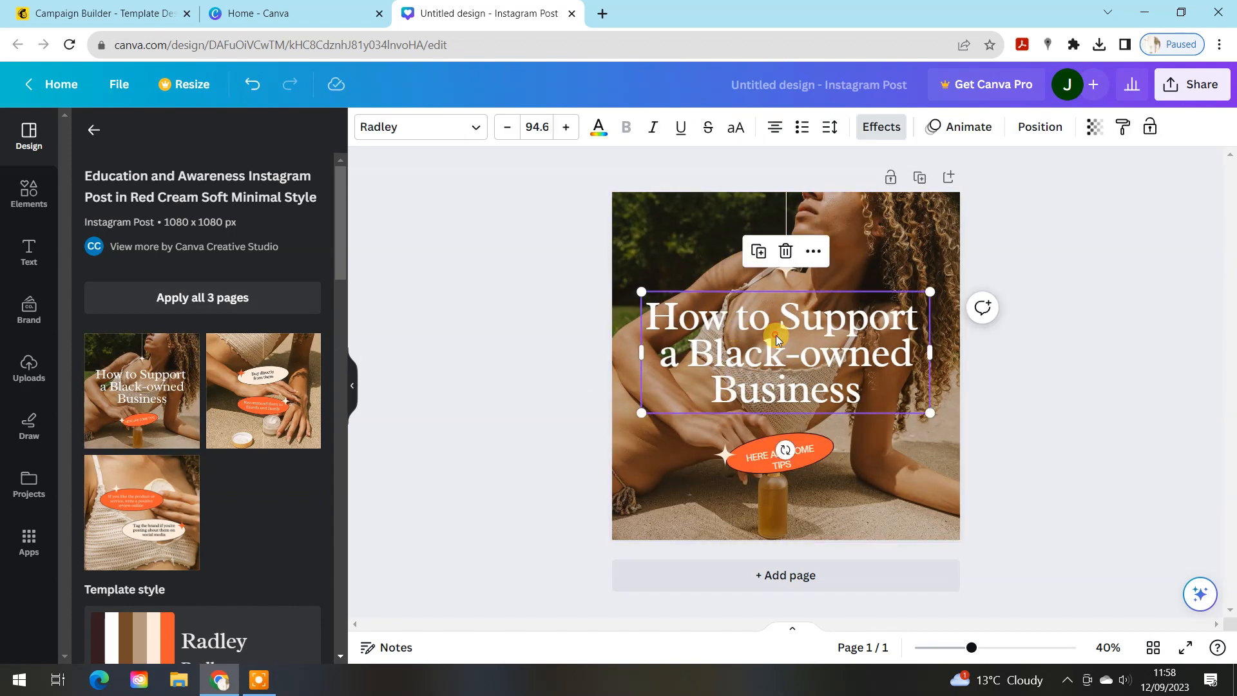
{"action": "left_click", "coordinate": [941, 126]}
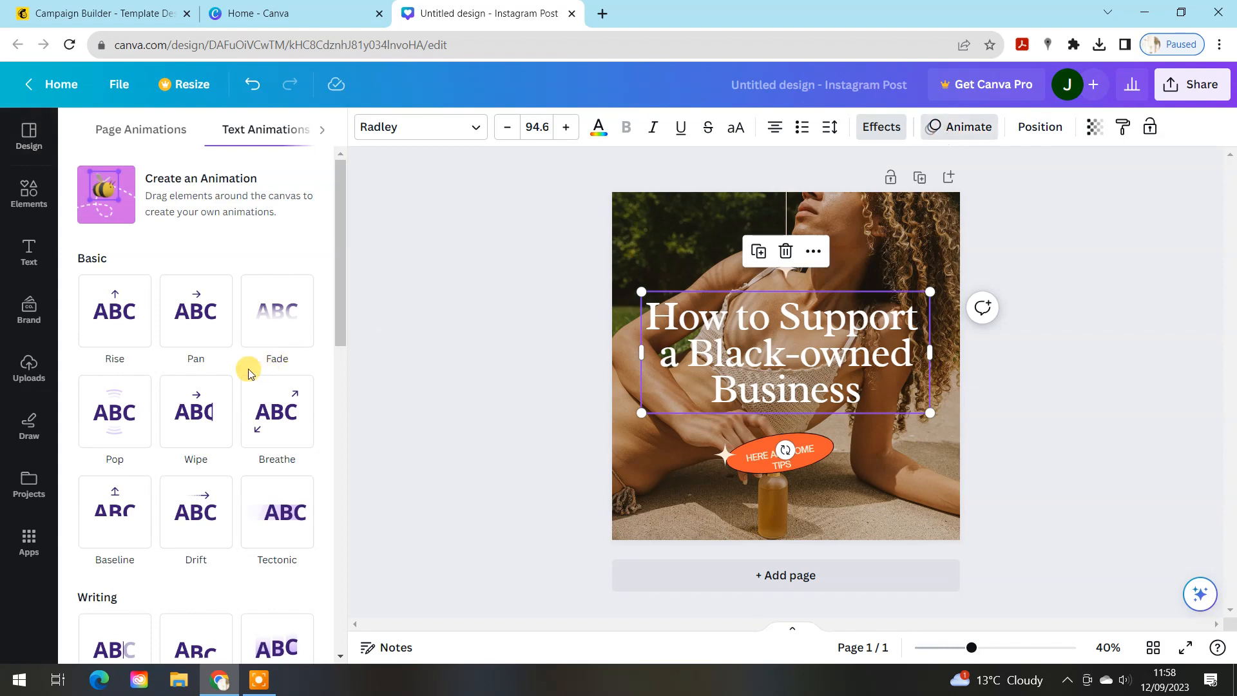
{"action": "left_click", "coordinate": [196, 411]}
{"action": "left_click", "coordinate": [779, 455]}
{"action": "left_click", "coordinate": [201, 416]}
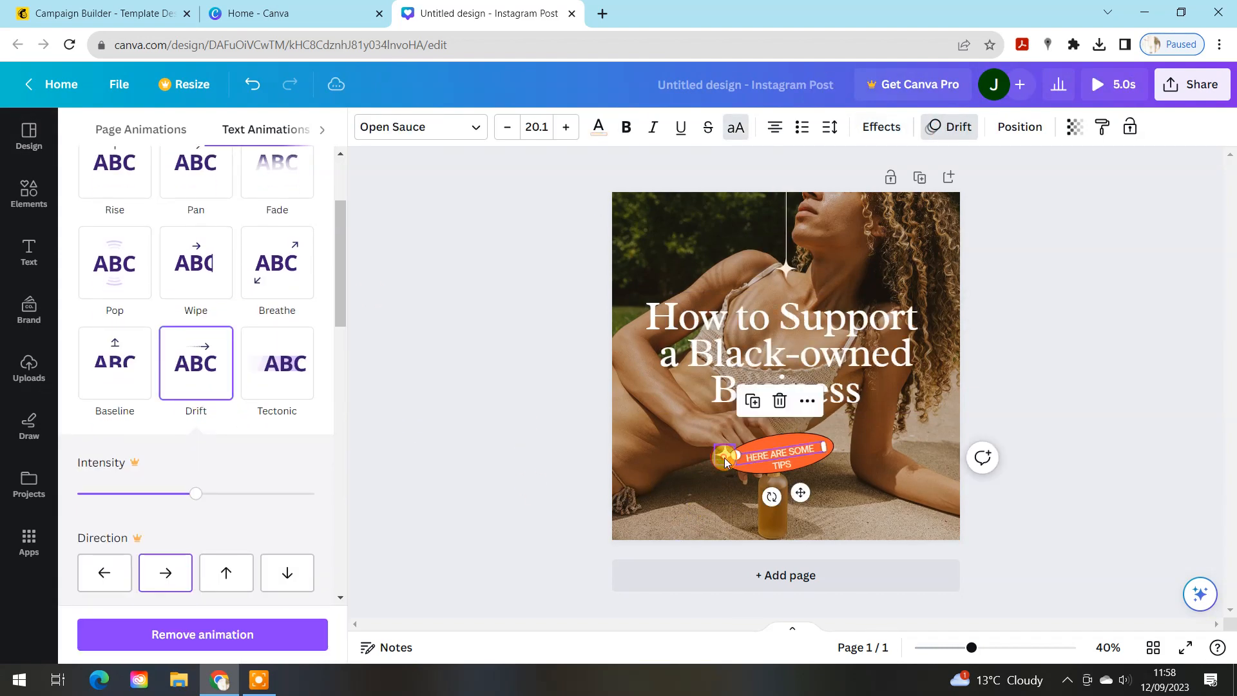
{"action": "left_click", "coordinate": [138, 288]}
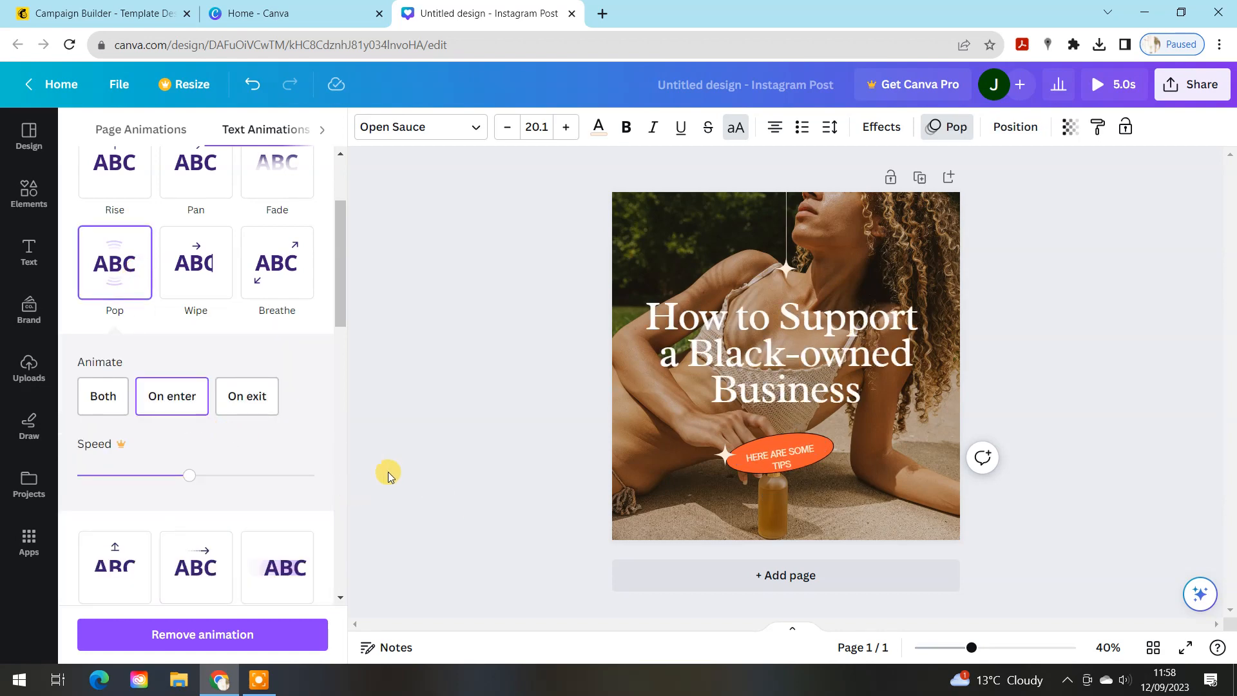
Apply the Pan animation to the star above the heading and preview the animated post.
{"action": "left_click", "coordinate": [780, 265]}
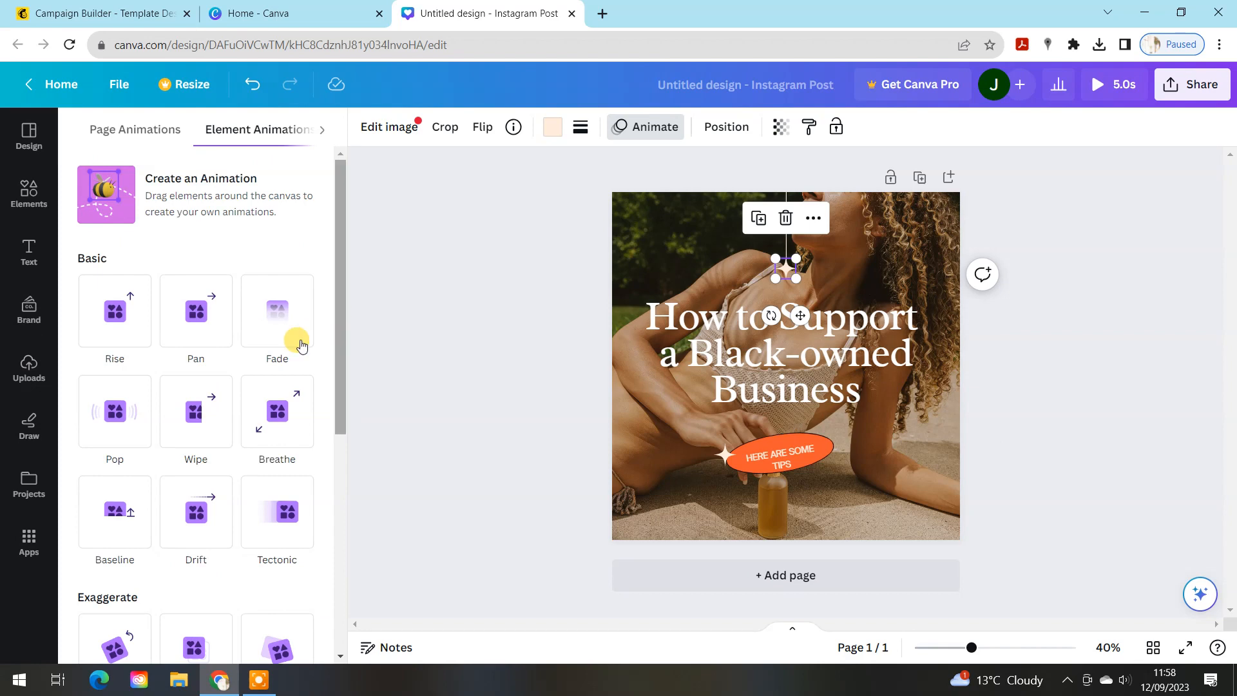
{"action": "left_click", "coordinate": [198, 324]}
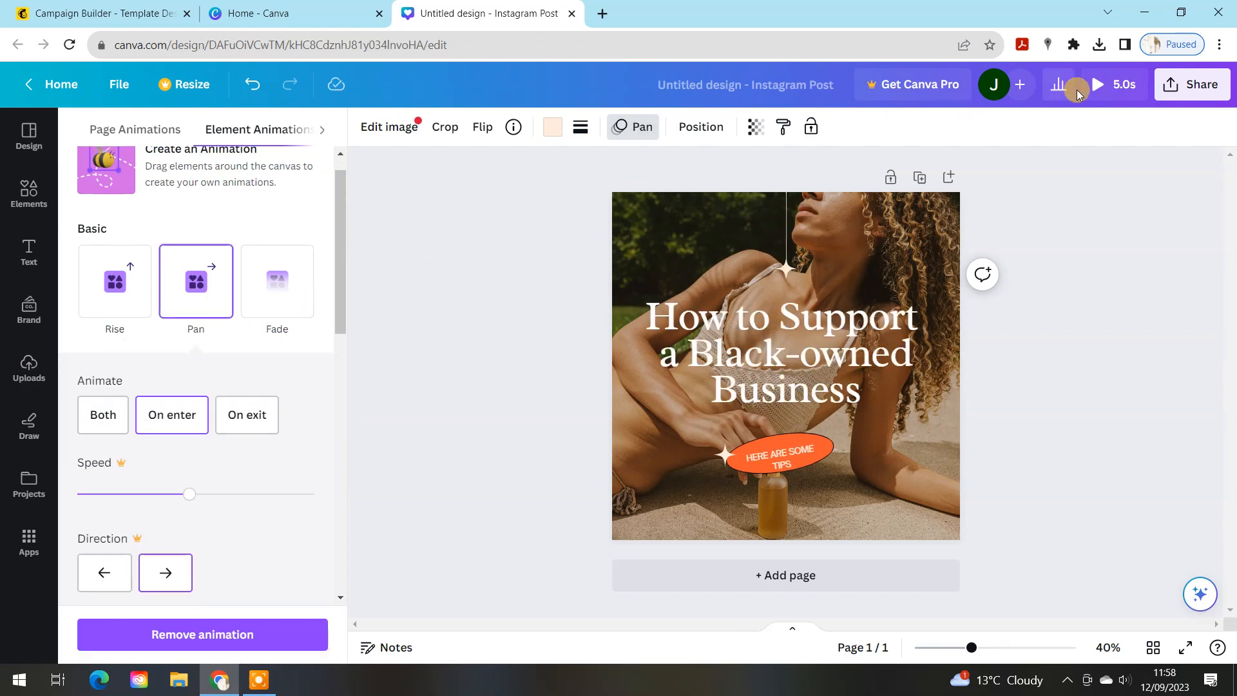
{"action": "left_click", "coordinate": [1099, 87]}
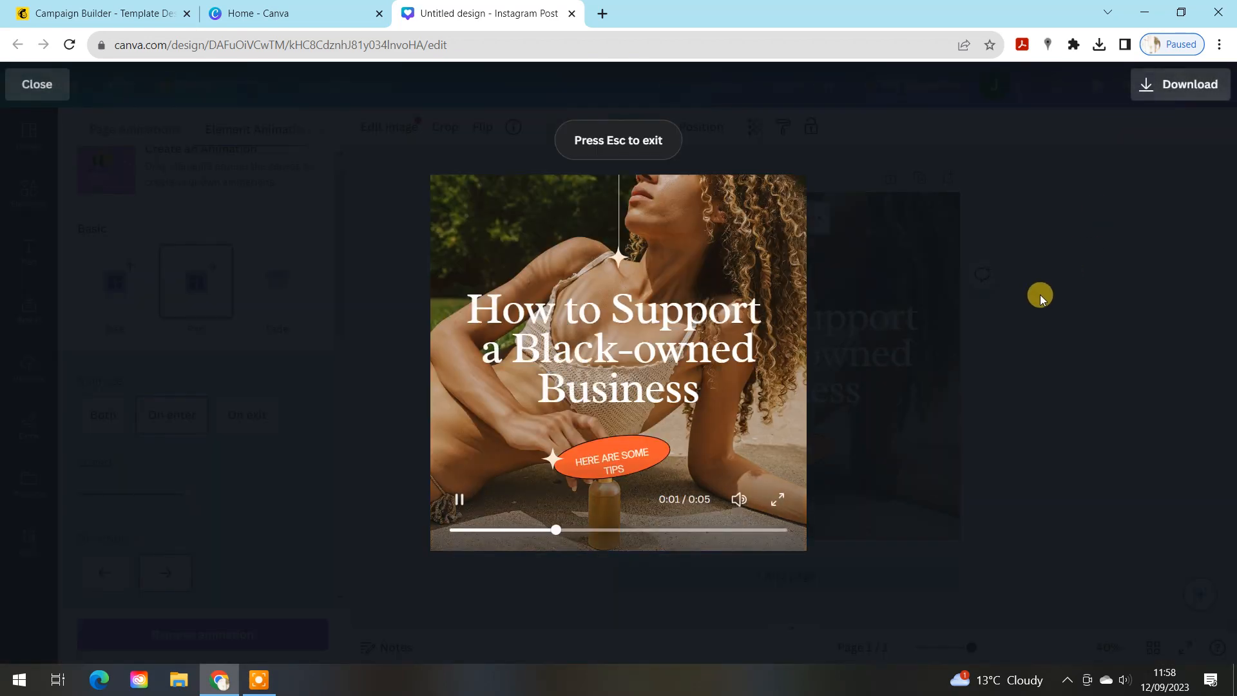
{"action": "left_click", "coordinate": [39, 83]}
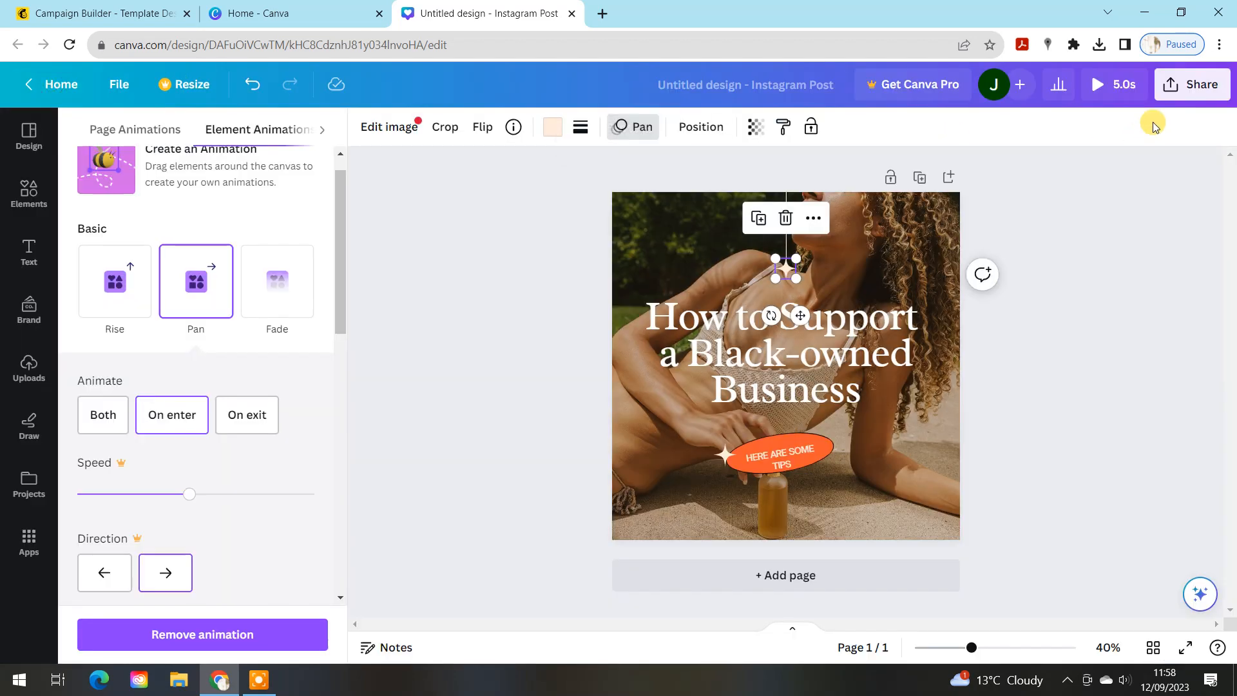
Download the animated Instagram post as a GIF.
{"action": "left_click", "coordinate": [1201, 91]}
{"action": "left_click", "coordinate": [983, 474]}
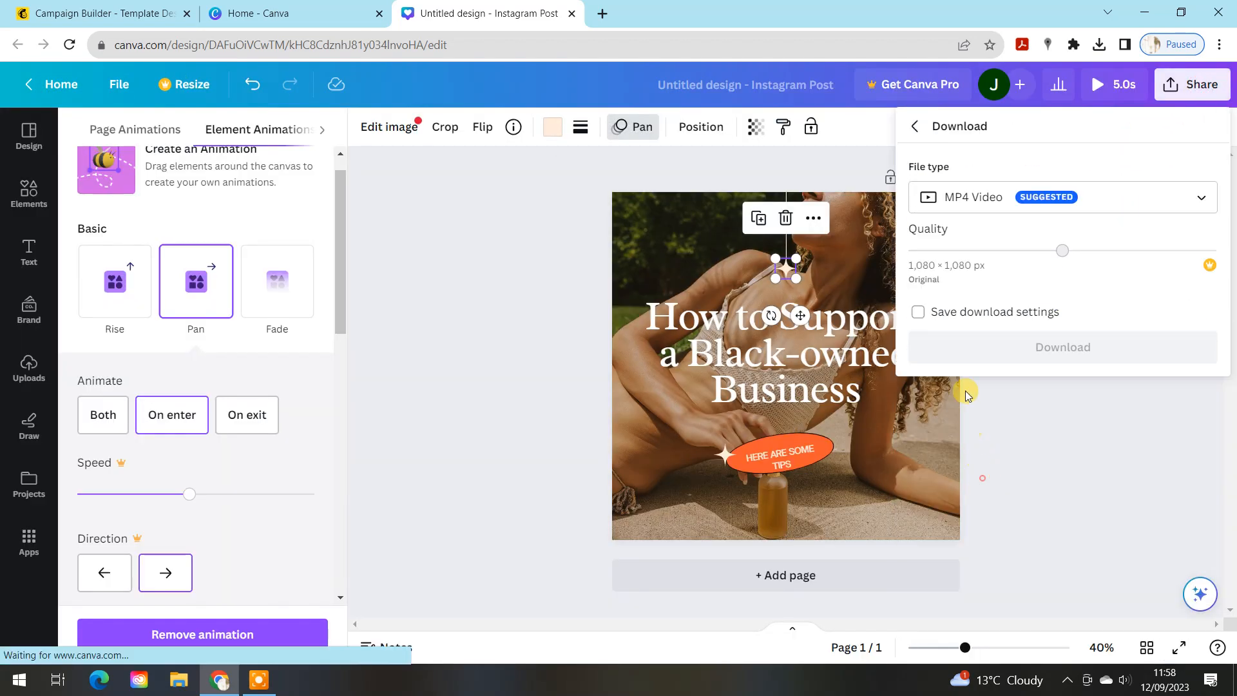
{"action": "left_click", "coordinate": [989, 205]}
{"action": "left_click", "coordinate": [980, 536]}
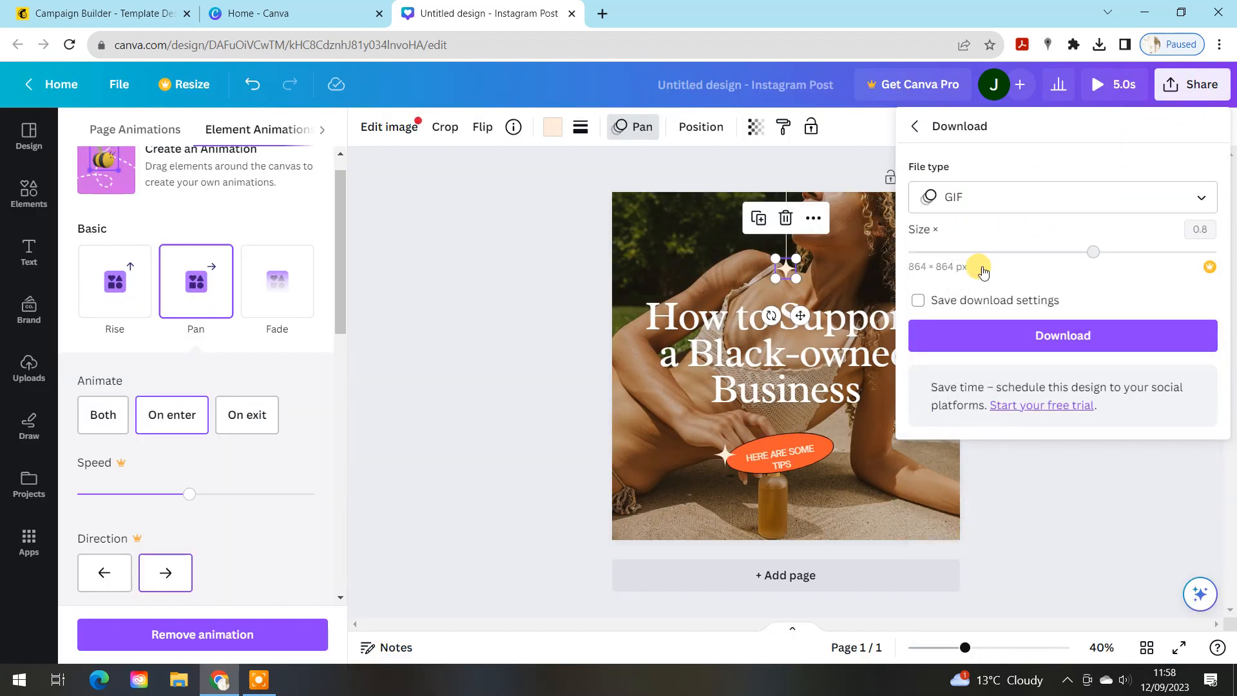
{"action": "left_click", "coordinate": [1033, 332]}
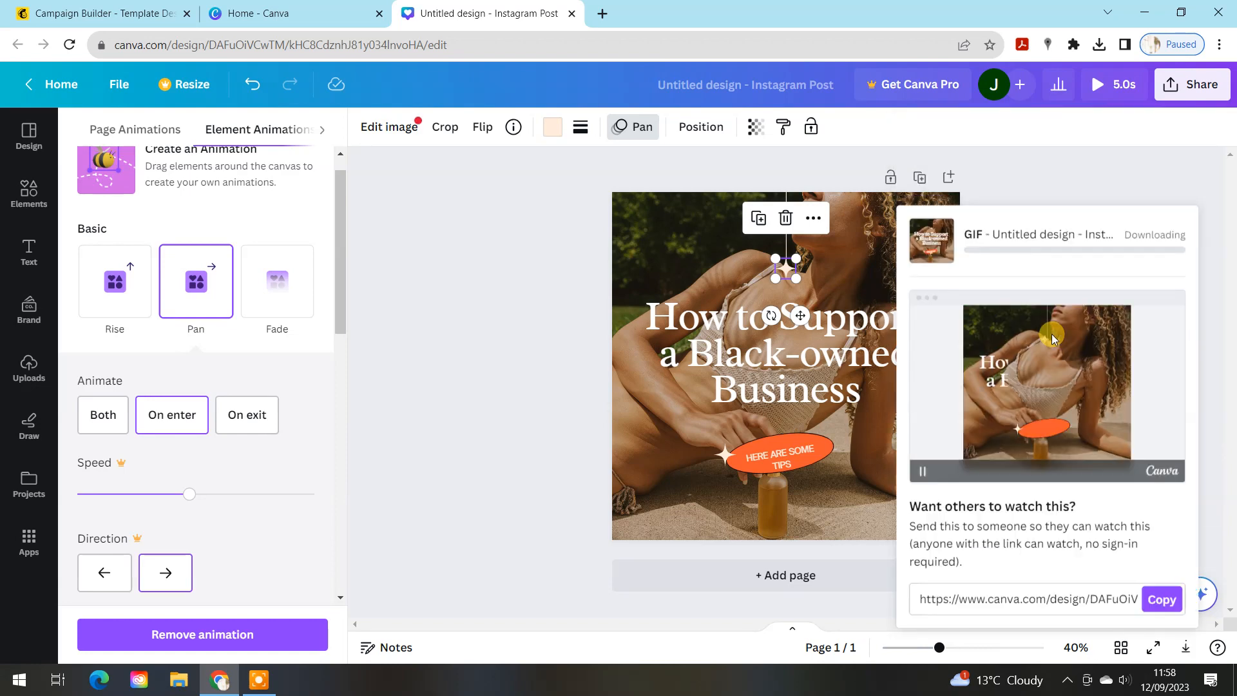
Switch to the Mailchimp campaign, add the Instagram post GIF to the left image block below the header, and preview the email.
{"action": "left_click", "coordinate": [103, 13]}
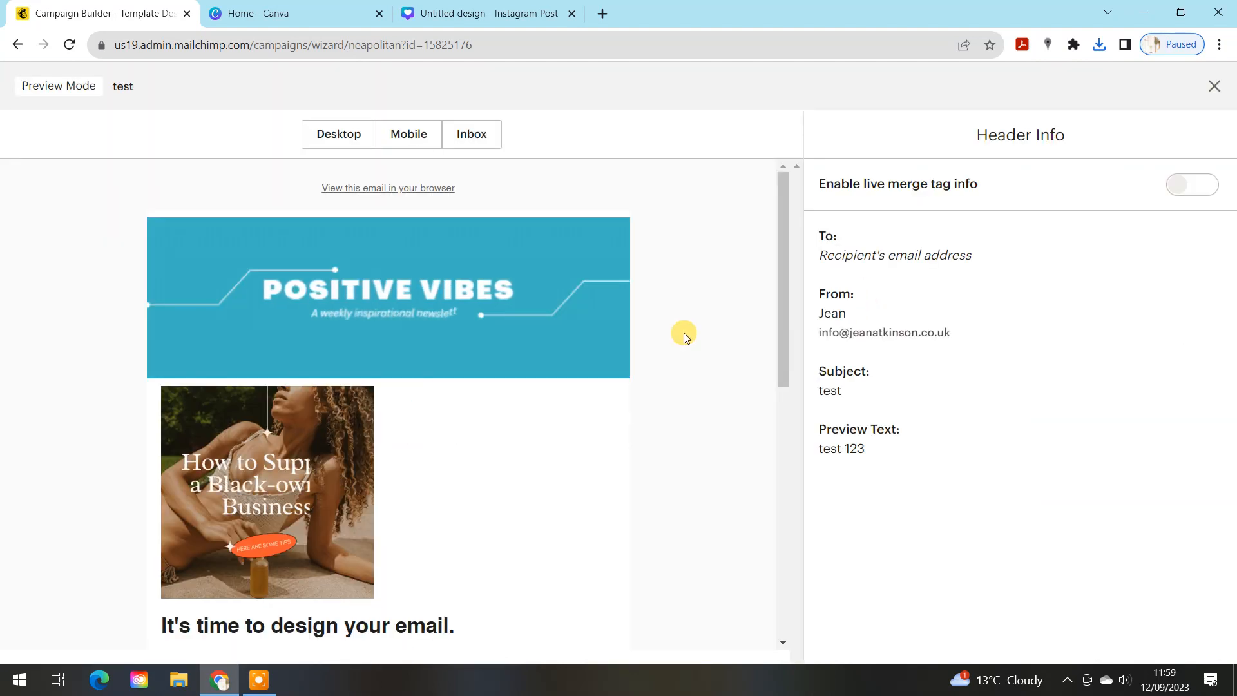
{"action": "scroll", "coordinate": [683, 333], "scroll_direction": "down", "scroll_amount": 4}
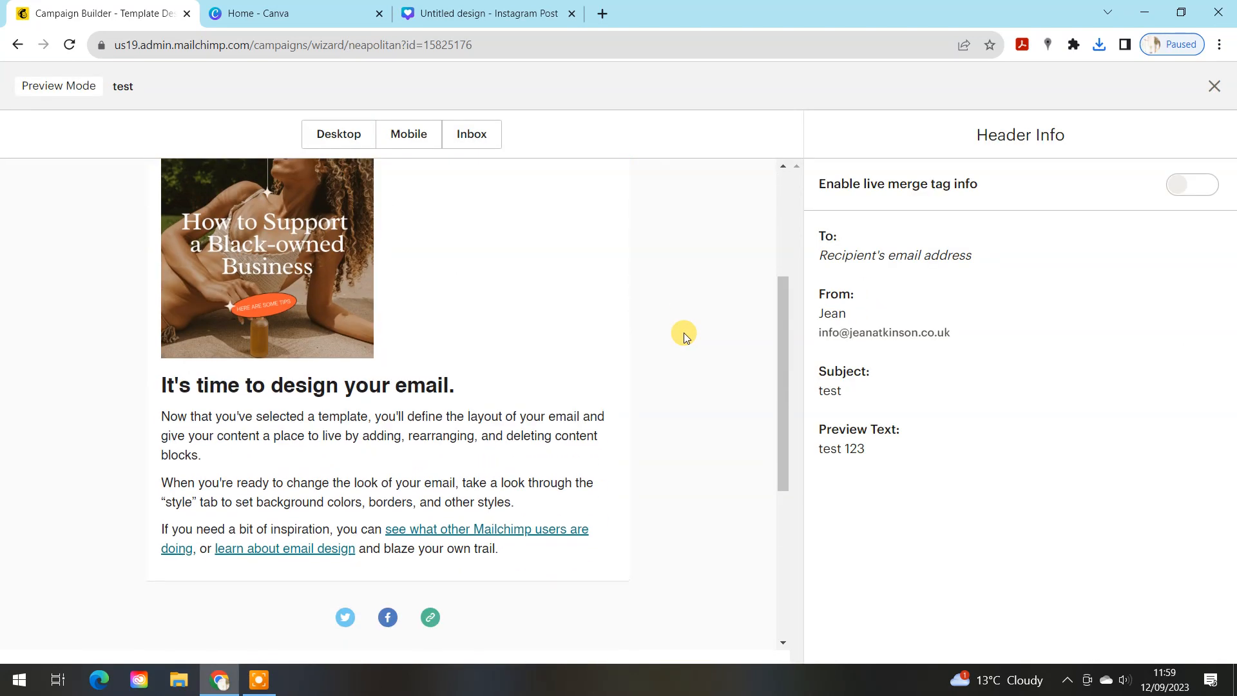
{"action": "scroll", "coordinate": [683, 333], "scroll_direction": "up", "scroll_amount": 4}
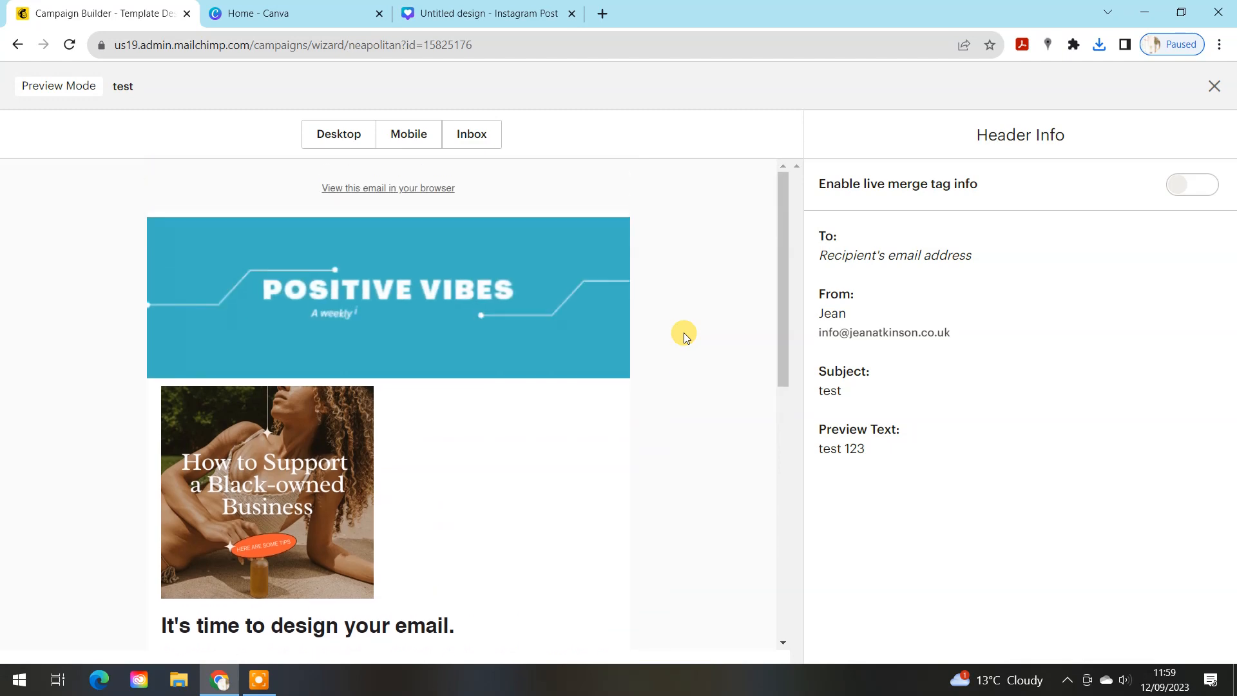